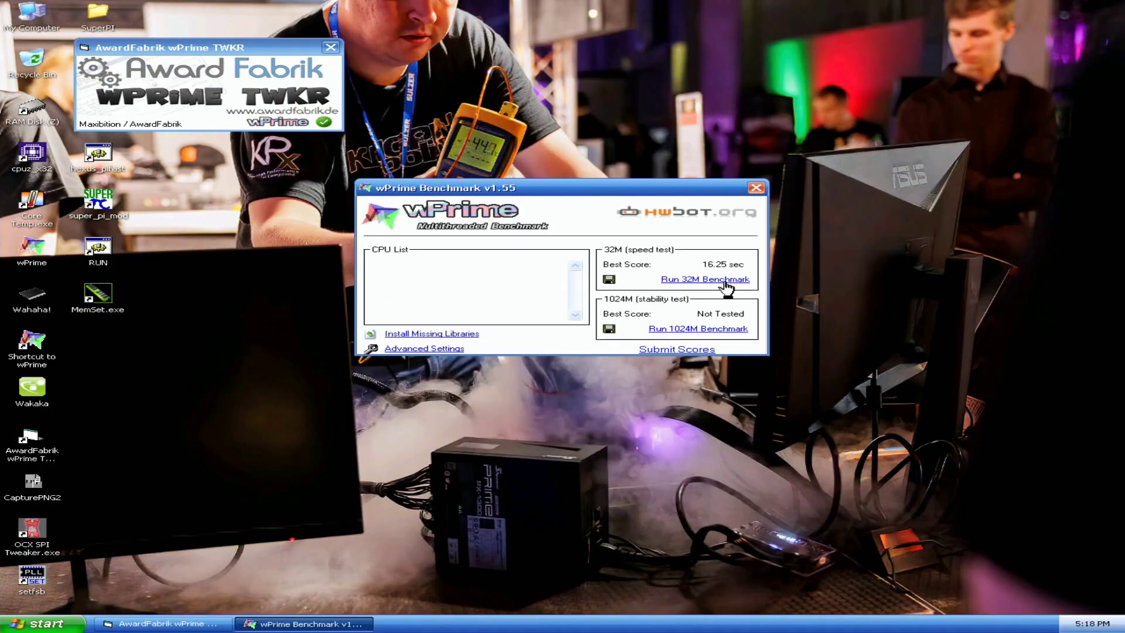
# - Open CPU-Z on the CPU tab beside the 16.25 sec wPrime window
pyautogui.moveTo(607, 189); pyautogui.dragTo(850, 65)
pyautogui.click(41, 168)
pyautogui.doubleClick(41, 168)
pyautogui.moveTo(172, 41); pyautogui.dragTo(301, 22)
# - Add two more CPU-Z windows showing Memory and Mainboard details, placed lower right and left
pyautogui.doubleClick(36, 157)
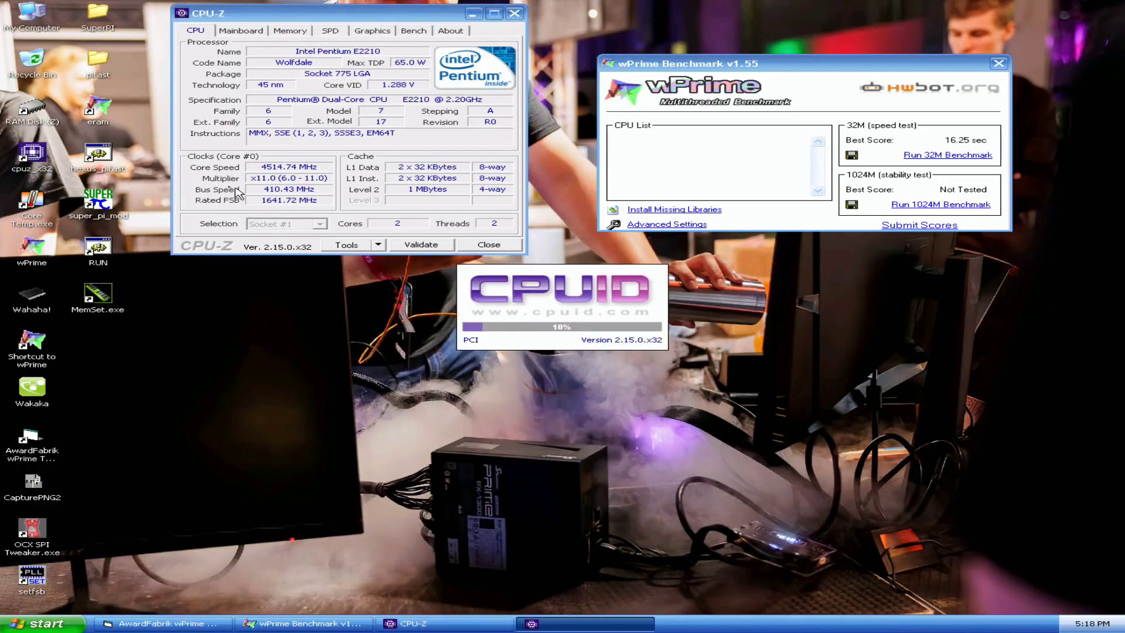
pyautogui.click(505, 209)
pyautogui.moveTo(528, 191); pyautogui.dragTo(805, 282)
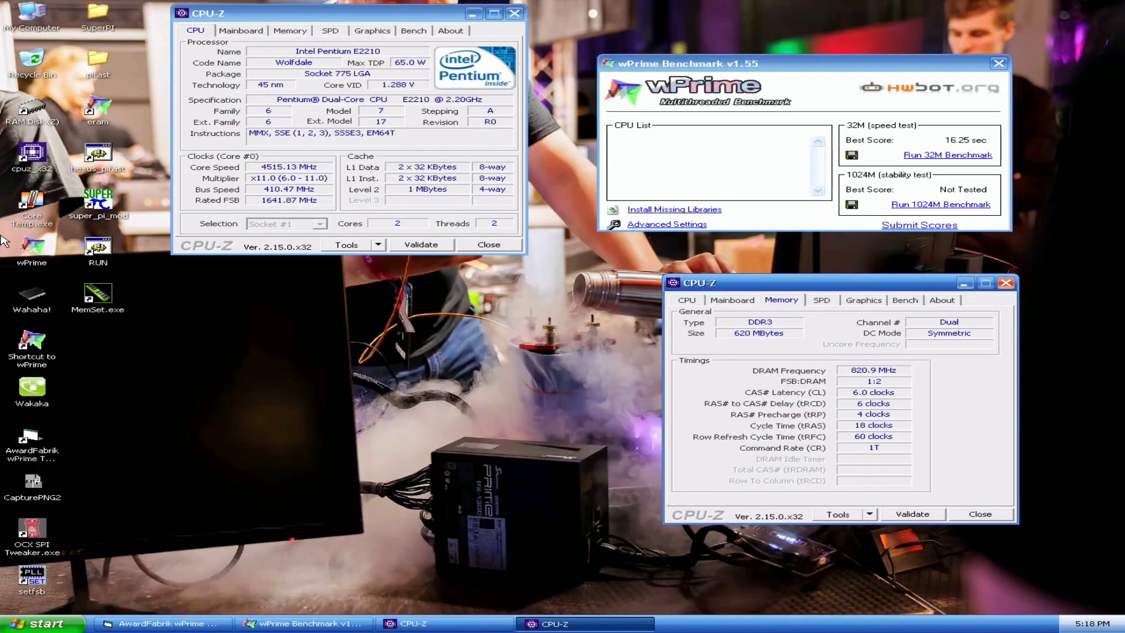
pyautogui.doubleClick(33, 156)
pyautogui.click(474, 211)
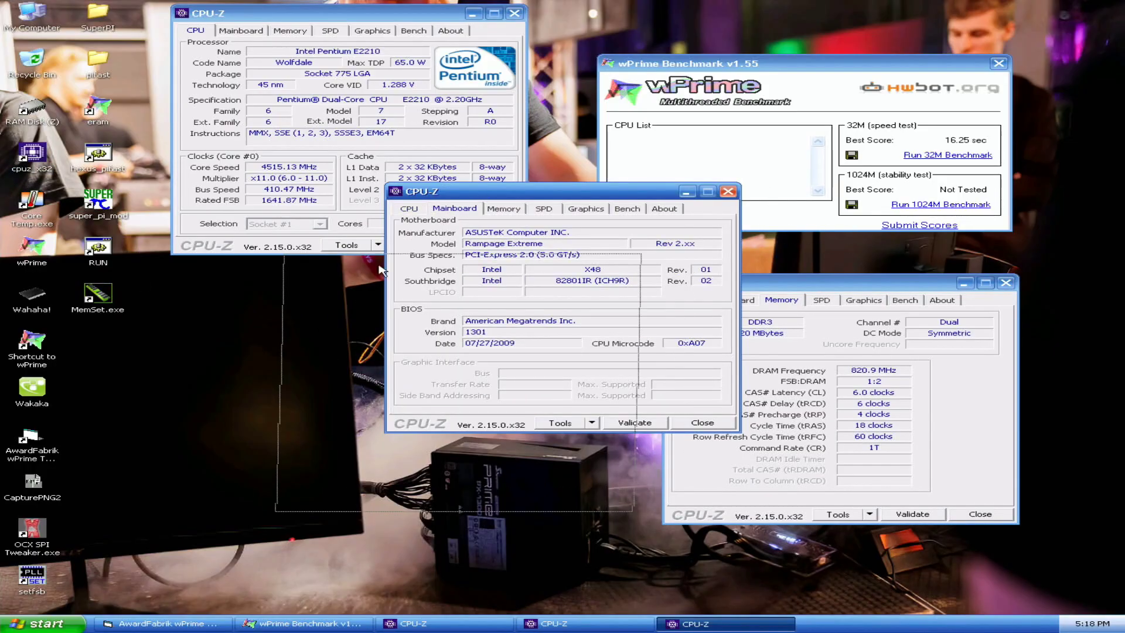
pyautogui.moveTo(469, 191); pyautogui.dragTo(267, 285)
# - Save a CapturePNG2 screenshot, then close the three CPU-Z windows and AwardFabrik
pyautogui.doubleClick(35, 488)
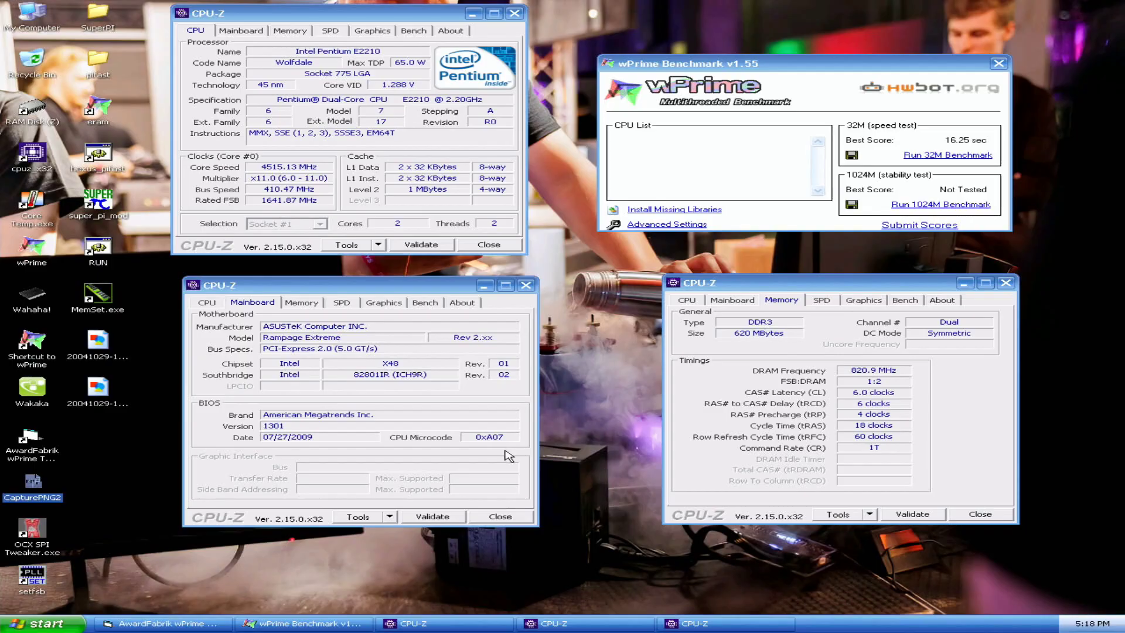
pyautogui.click(517, 519)
pyautogui.click(975, 509)
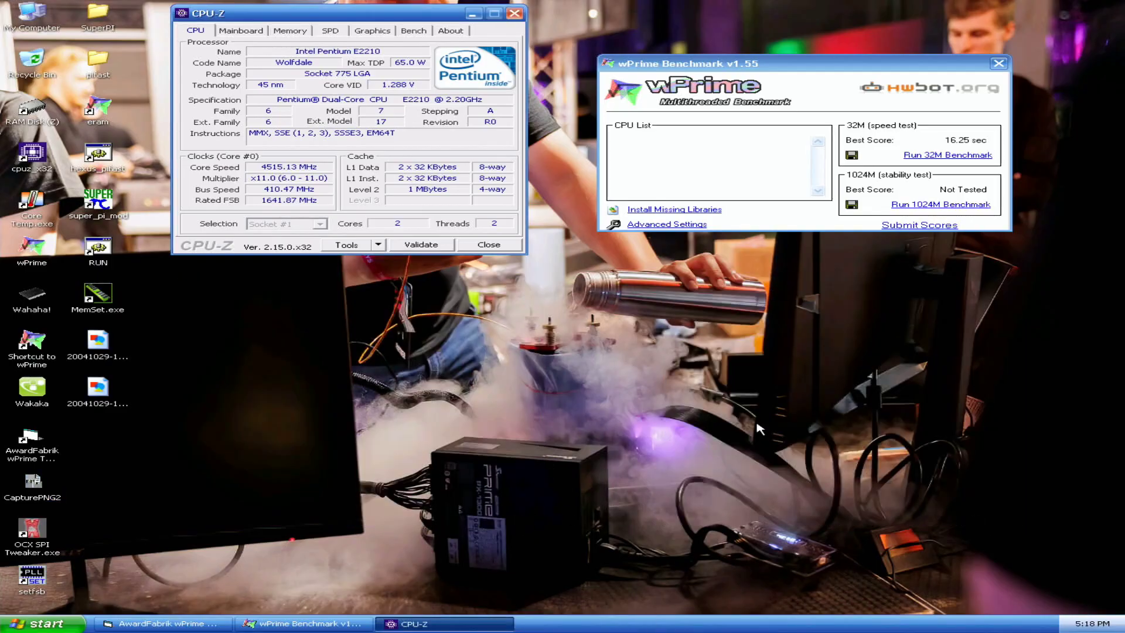
pyautogui.click(489, 244)
pyautogui.click(457, 51)
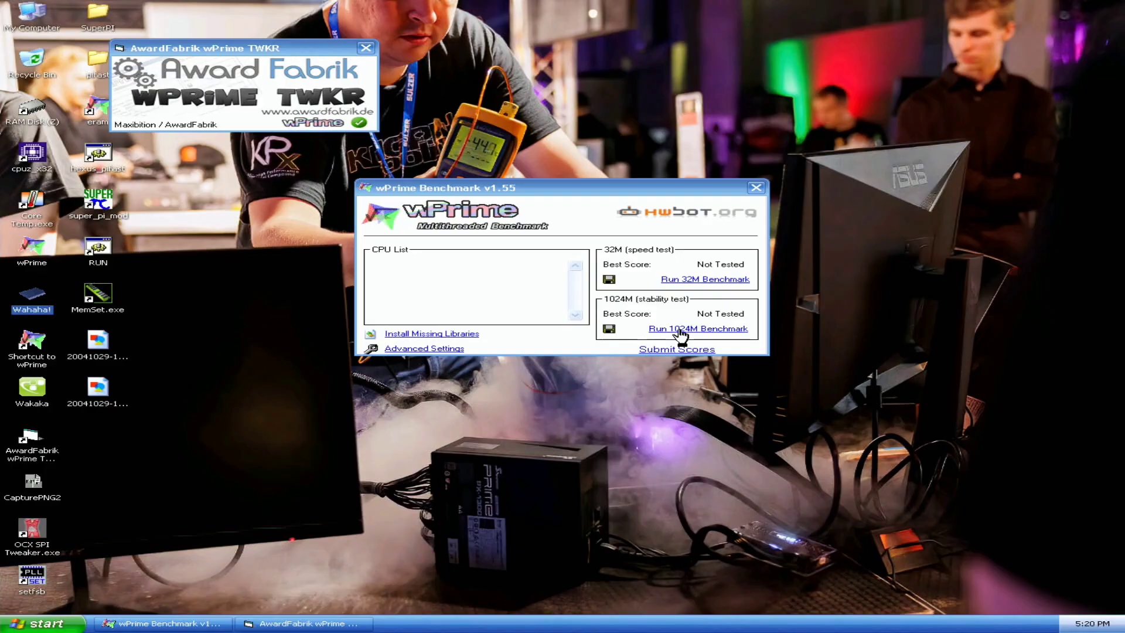
# - Run wPrime's 1024M benchmark through to a 526.359 sec result
pyautogui.click(680, 330)
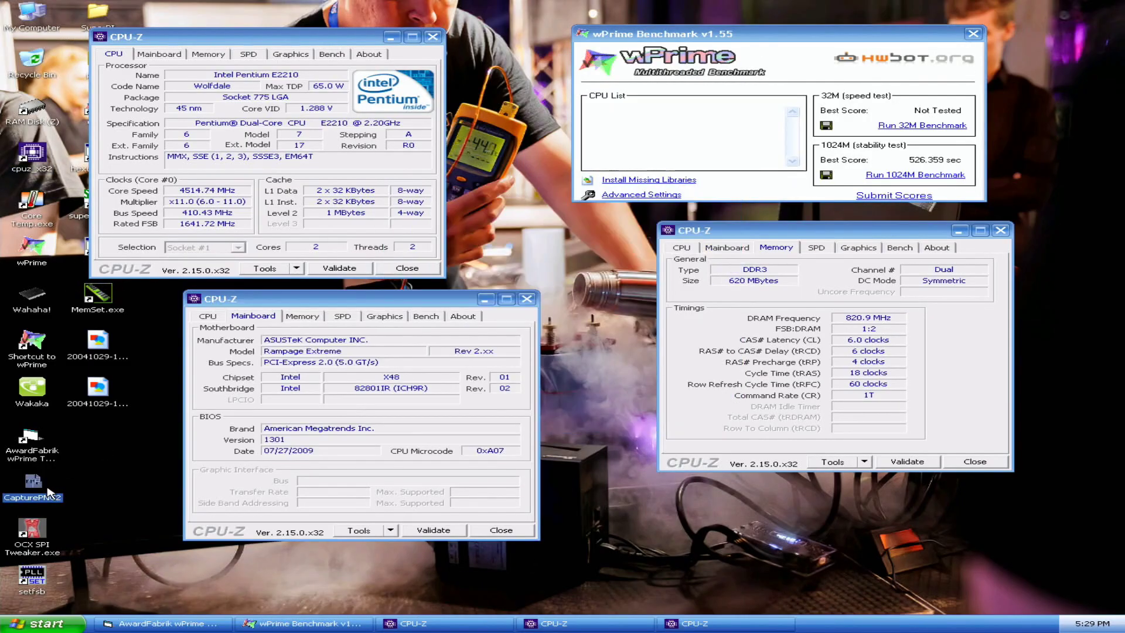
# - Save two CapturePNG2 screenshots of the 526.359 sec 1024M result with CPU-Z details
pyautogui.doubleClick(50, 492)
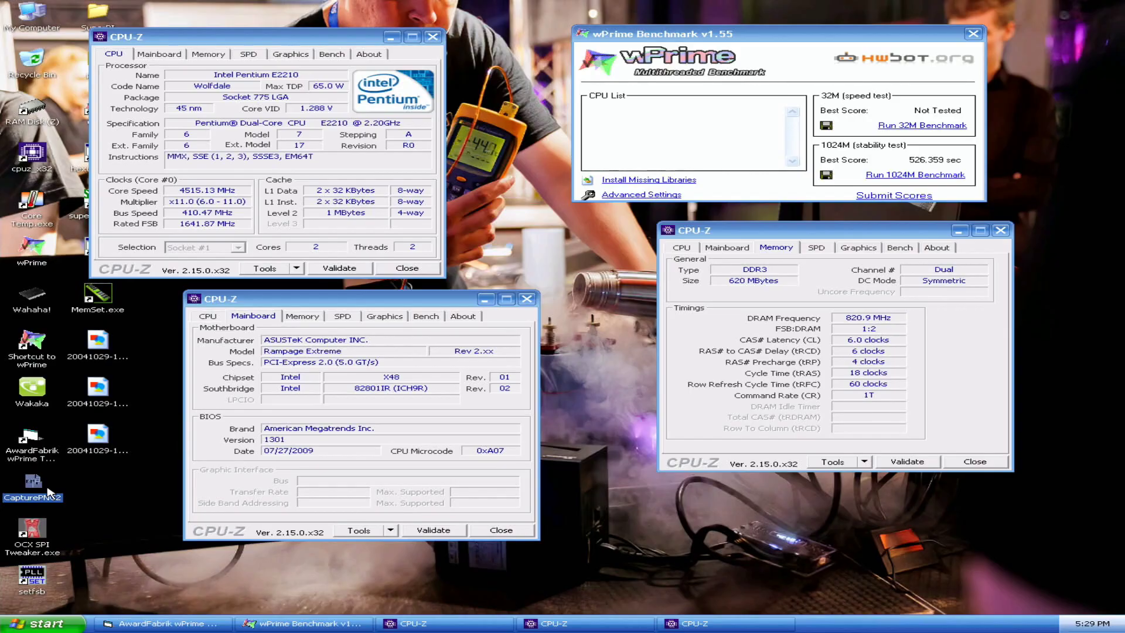
pyautogui.doubleClick(50, 491)
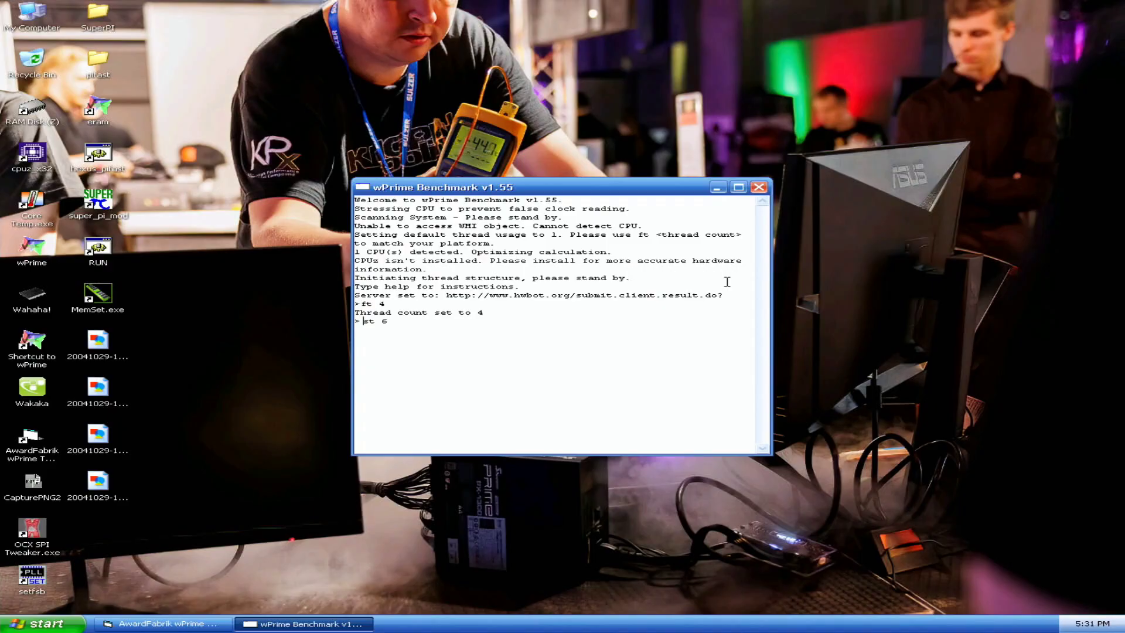
# - Run the four-thread 32M wPrime test for a 16.14 sec best score, window at top right
pyautogui.press('Return')
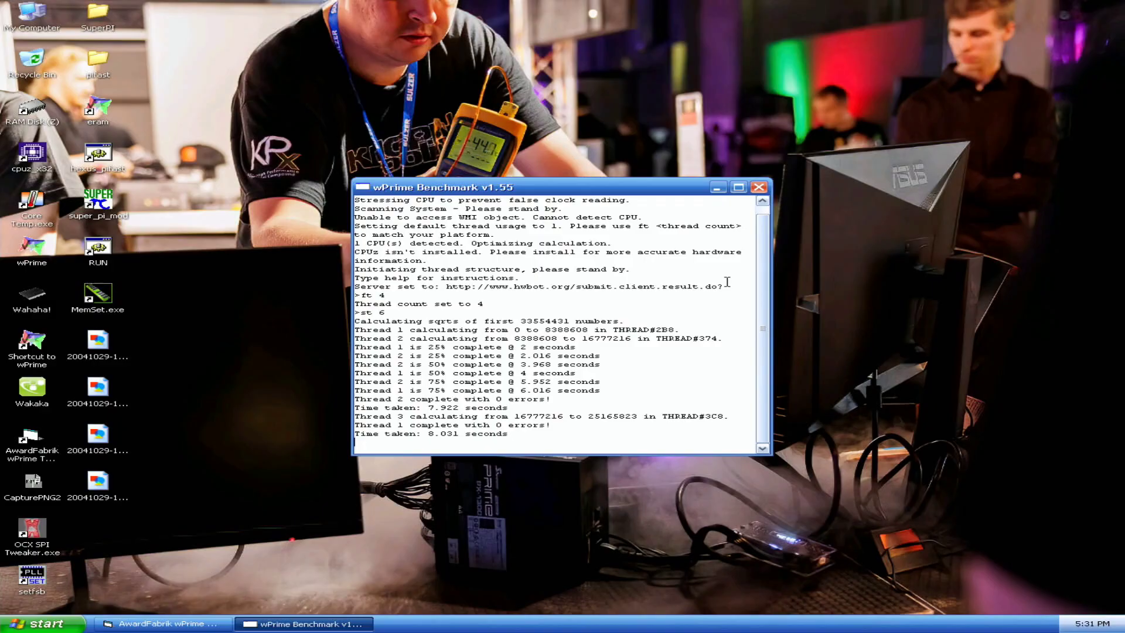
pyautogui.moveTo(688, 191); pyautogui.dragTo(910, 46)
# - Open CPU-Z on the CPU tab at the top left beside the 16.14 sec score
pyautogui.moveTo(527, 273); pyautogui.dragTo(352, 40)
pyautogui.click(43, 161)
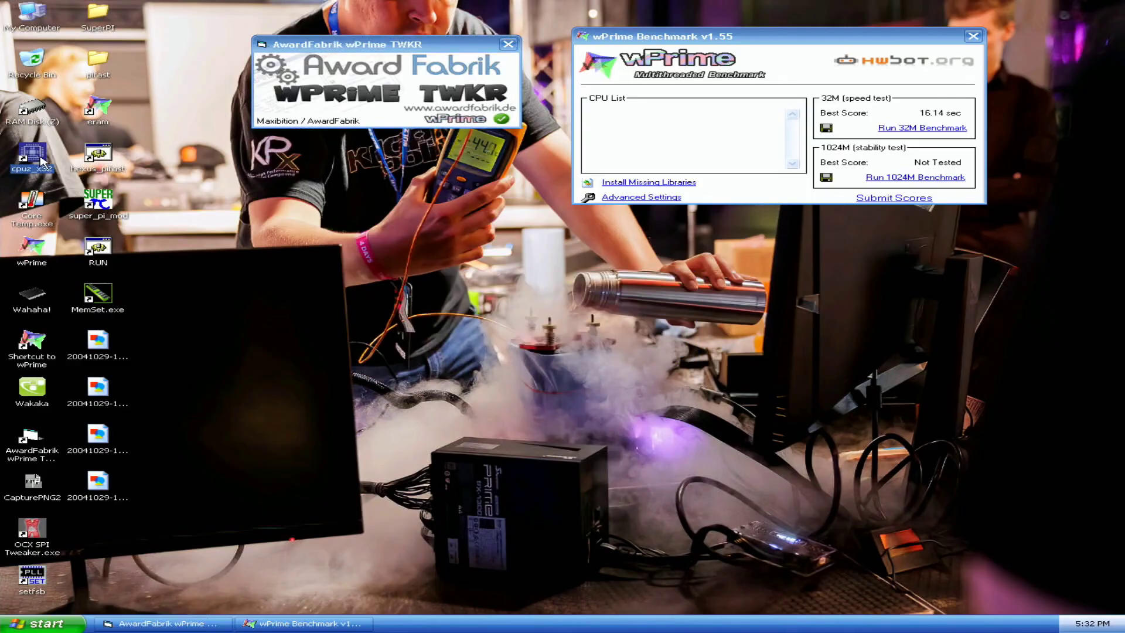
pyautogui.doubleClick(42, 161)
pyautogui.moveTo(562, 191); pyautogui.dragTo(388, 25)
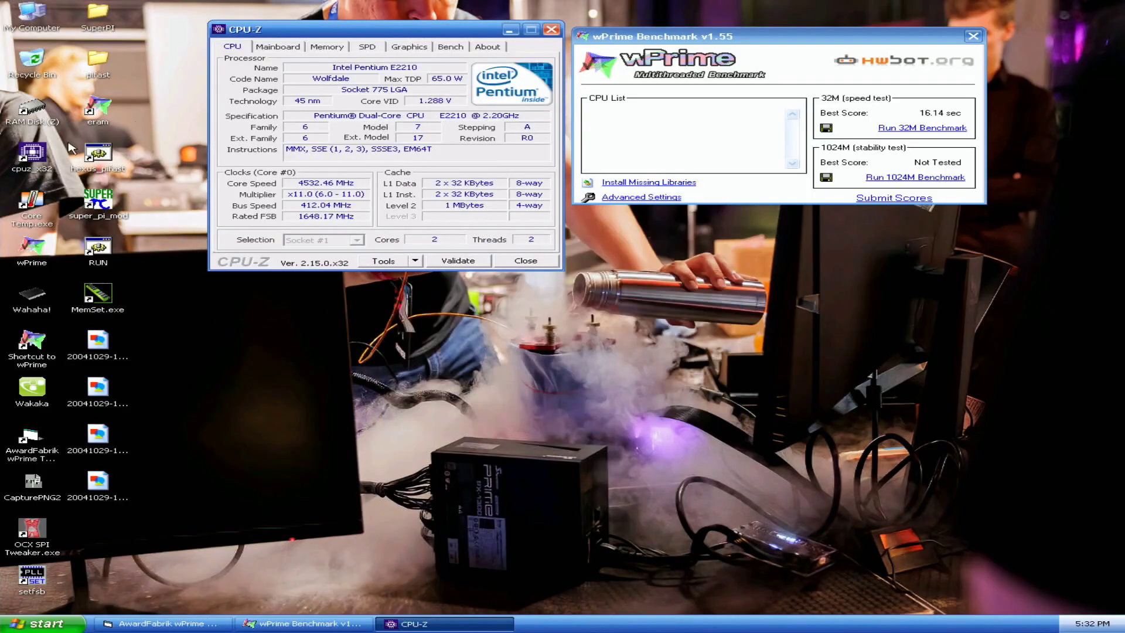
# - Add CPU-Z windows showing Memory and Mainboard details, placed right and lower left
pyautogui.doubleClick(41, 151)
pyautogui.click(504, 209)
pyautogui.moveTo(521, 192); pyautogui.dragTo(769, 234)
pyautogui.doubleClick(34, 162)
pyautogui.click(455, 209)
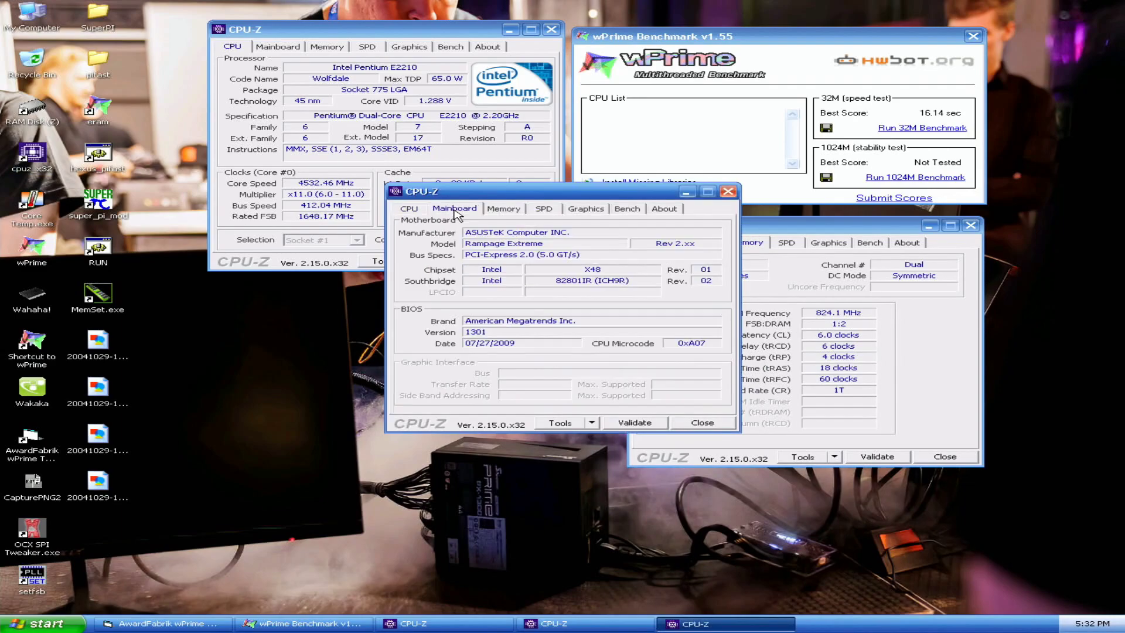
pyautogui.moveTo(456, 192); pyautogui.dragTo(301, 282)
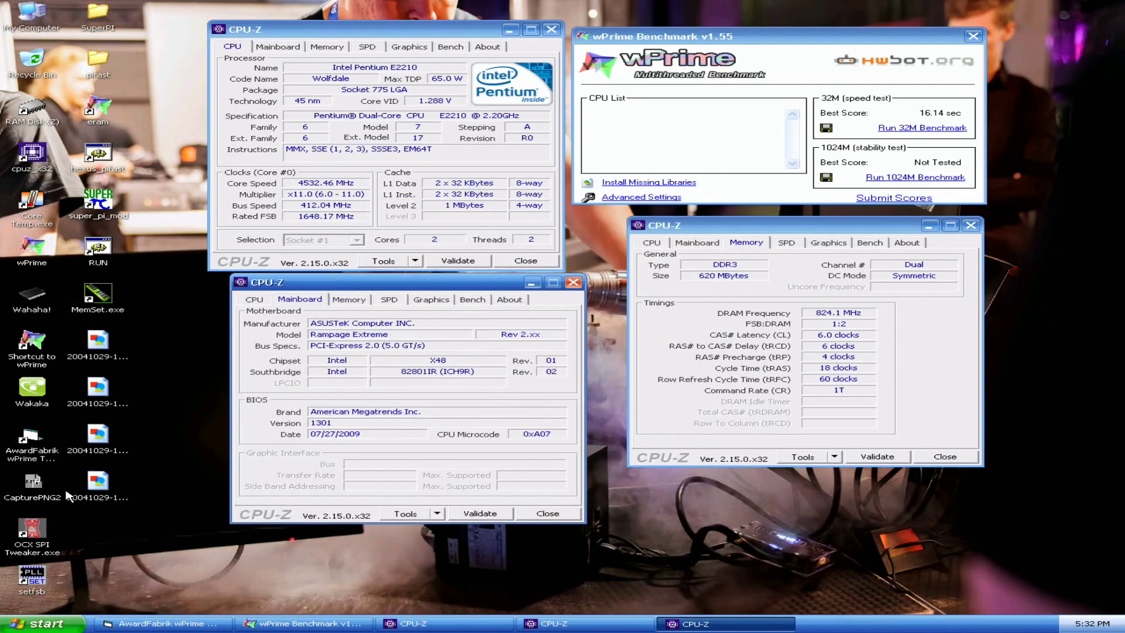
# - Capture a screenshot, then close the Mainboard and Memory CPU-Z windows
pyautogui.click(35, 484)
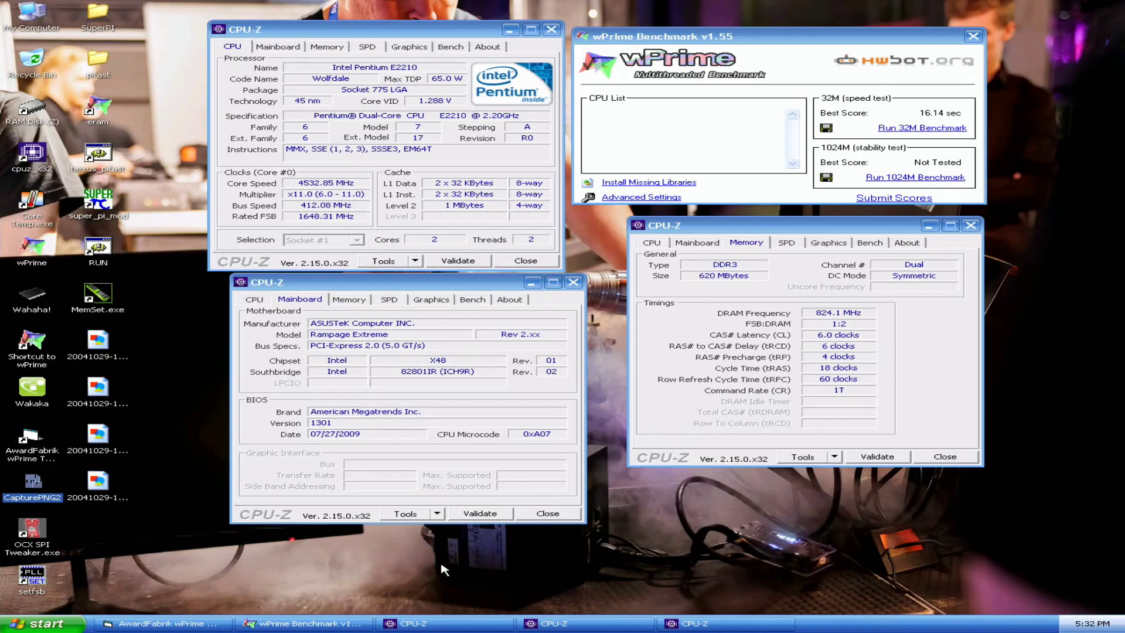
pyautogui.click(571, 514)
pyautogui.click(961, 461)
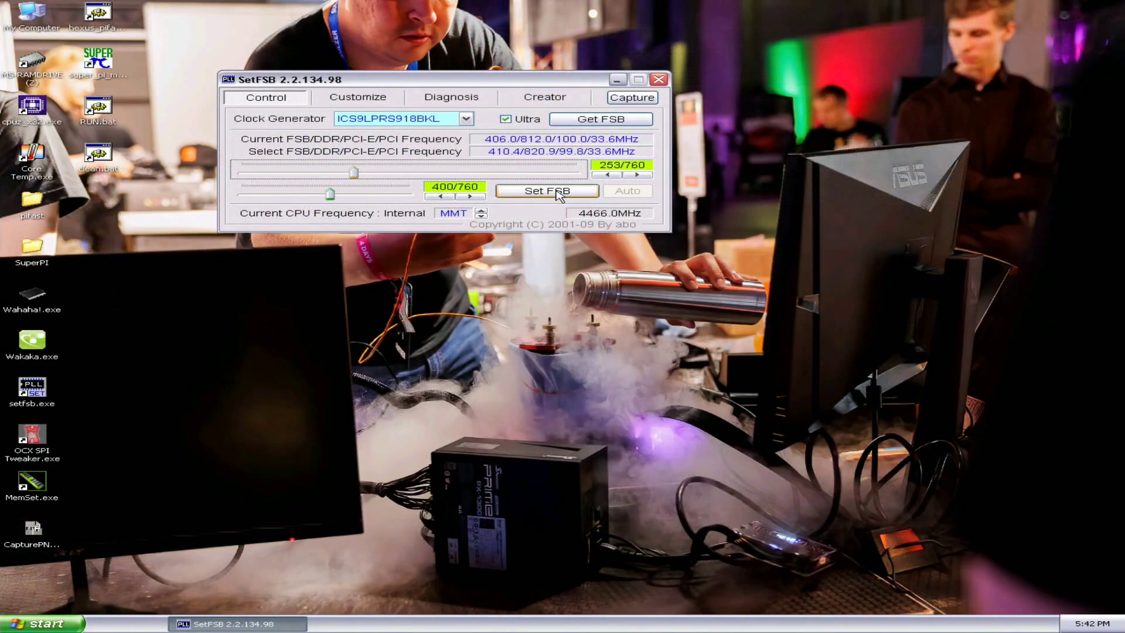
# - Apply the 410.4 MHz FSB in SetFSB, then let PiFast finish in 22.47 seconds
pyautogui.click(555, 192)
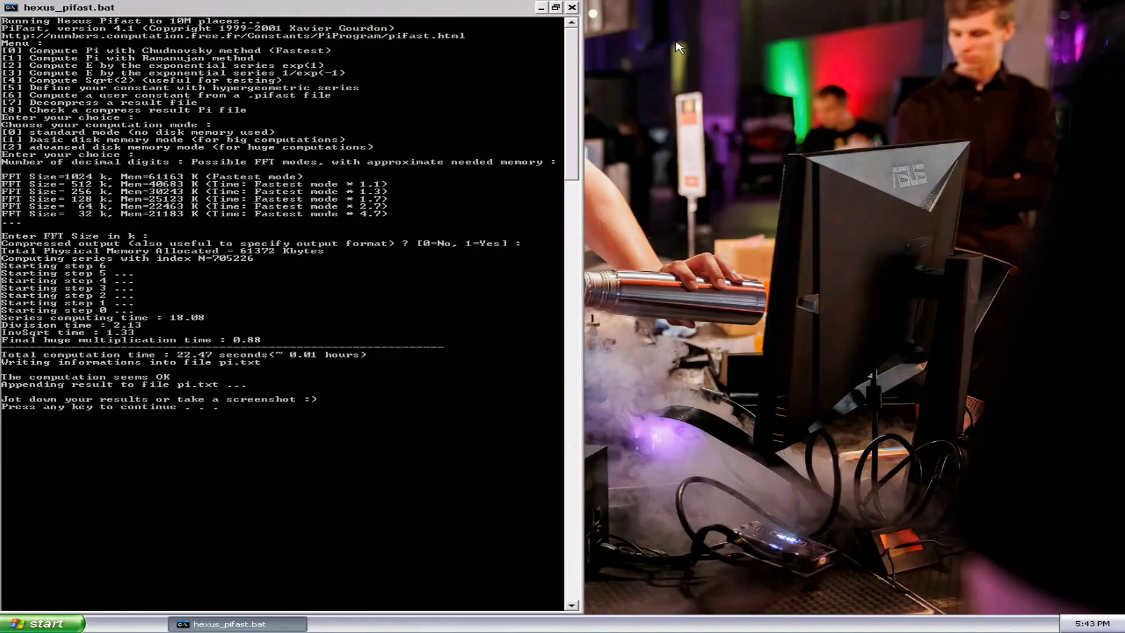
# - Move the PiFast console right and open CPU-Z on the CPU tab at top left
pyautogui.moveTo(404, 8); pyautogui.dragTo(937, 10)
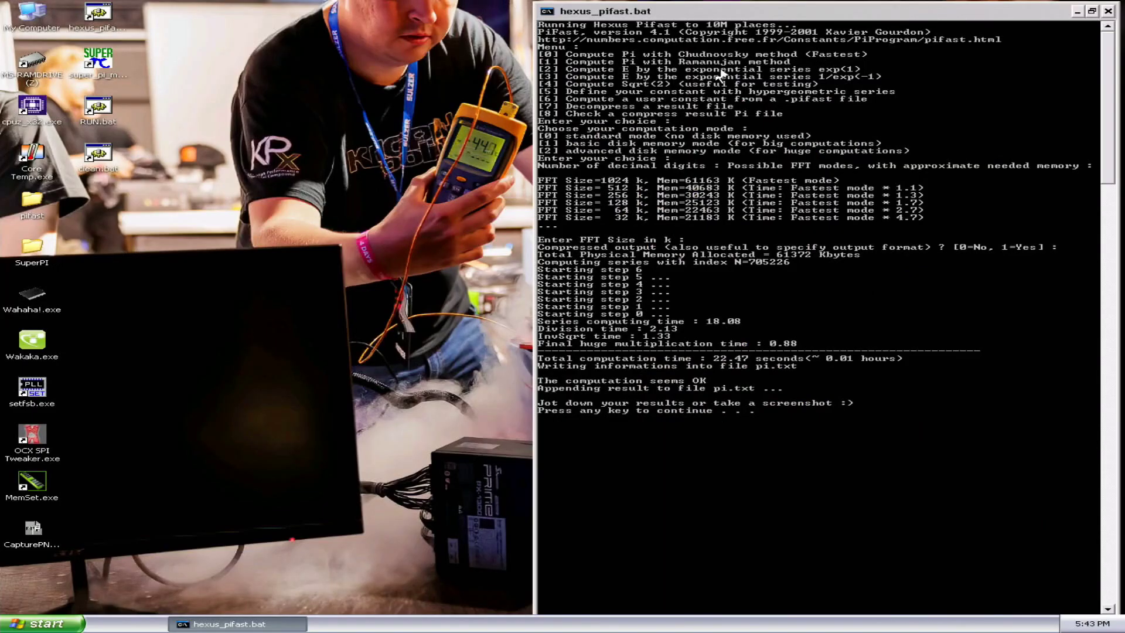
pyautogui.doubleClick(39, 108)
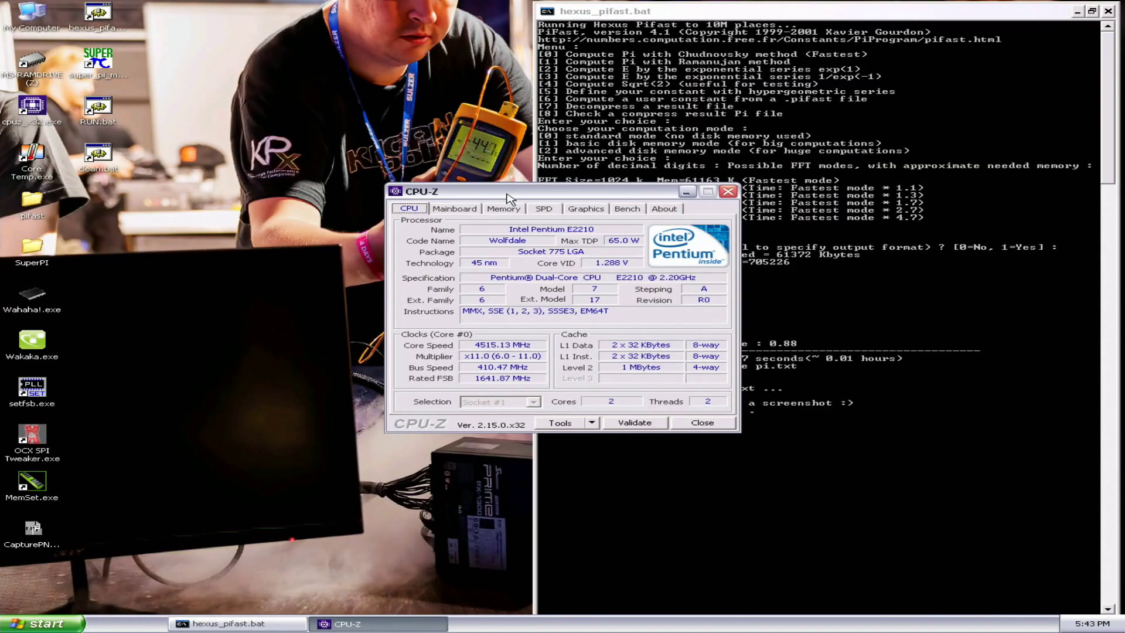
pyautogui.moveTo(505, 194); pyautogui.dragTo(289, 13)
# - Add CPU-Z windows for Memory below the first and Mainboard at lower right
pyautogui.doubleClick(32, 109)
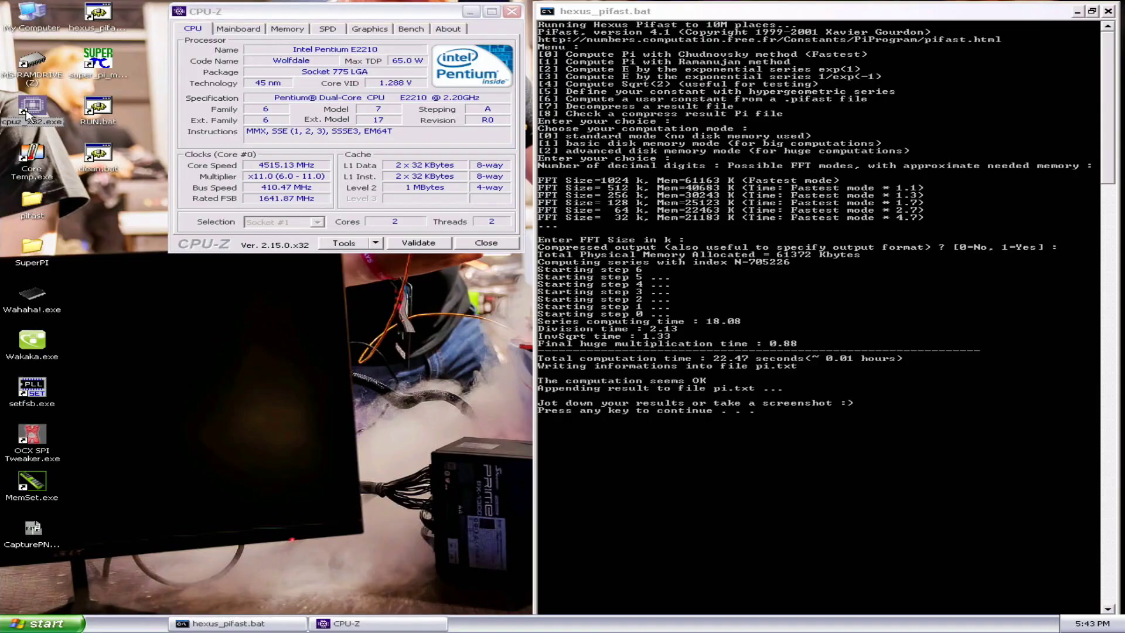
pyautogui.click(503, 208)
pyautogui.moveTo(505, 193); pyautogui.dragTo(304, 277)
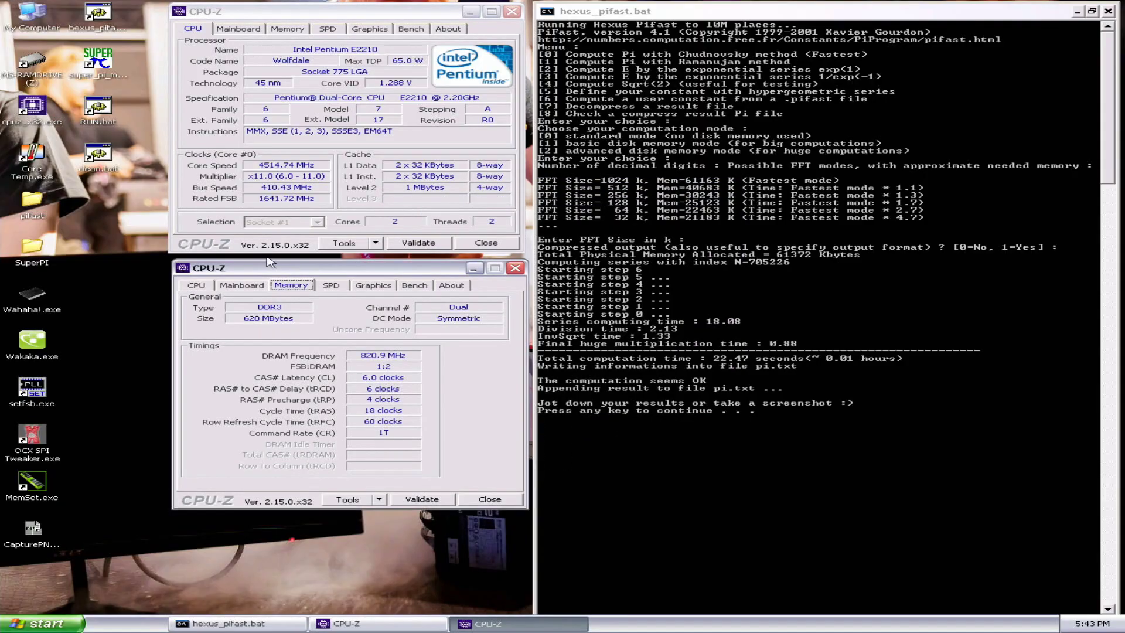
pyautogui.doubleClick(29, 114)
pyautogui.click(472, 210)
pyautogui.moveTo(470, 191); pyautogui.dragTo(629, 435)
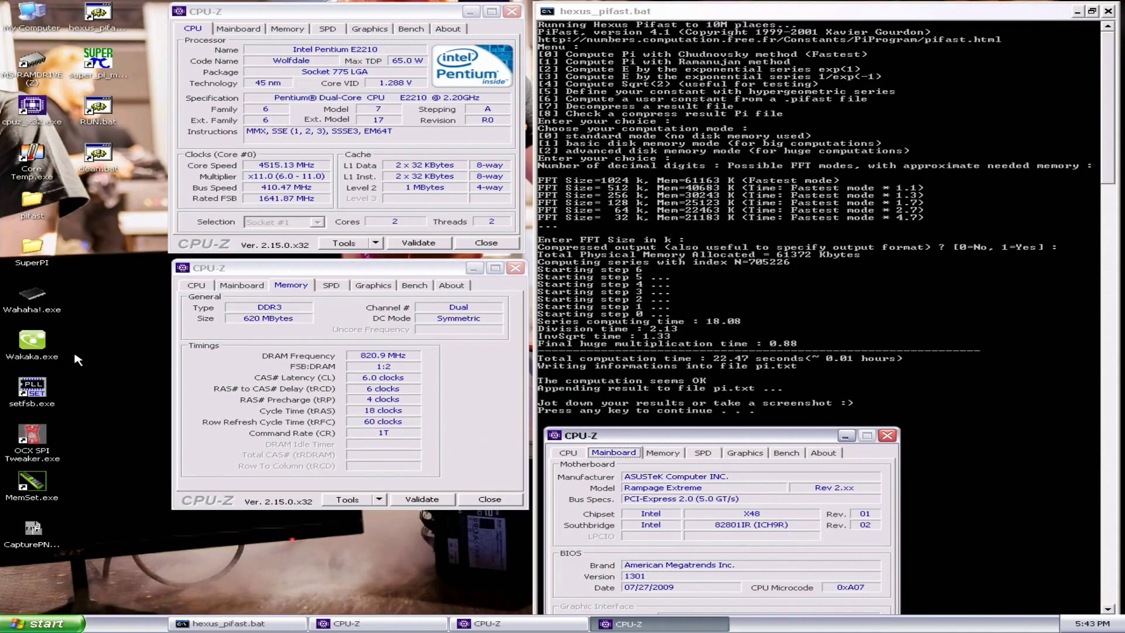
# - Save a CapturePNG2 screenshot of the 22.47 s PiFast result, then close the Mainboard window
pyautogui.click(38, 531)
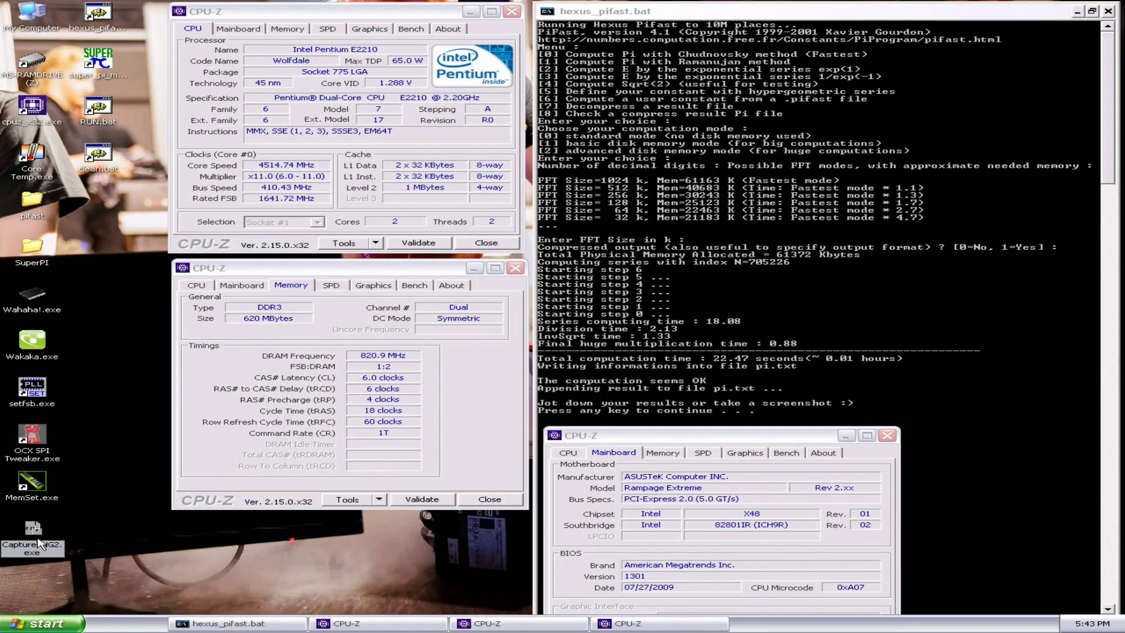
pyautogui.doubleClick(39, 542)
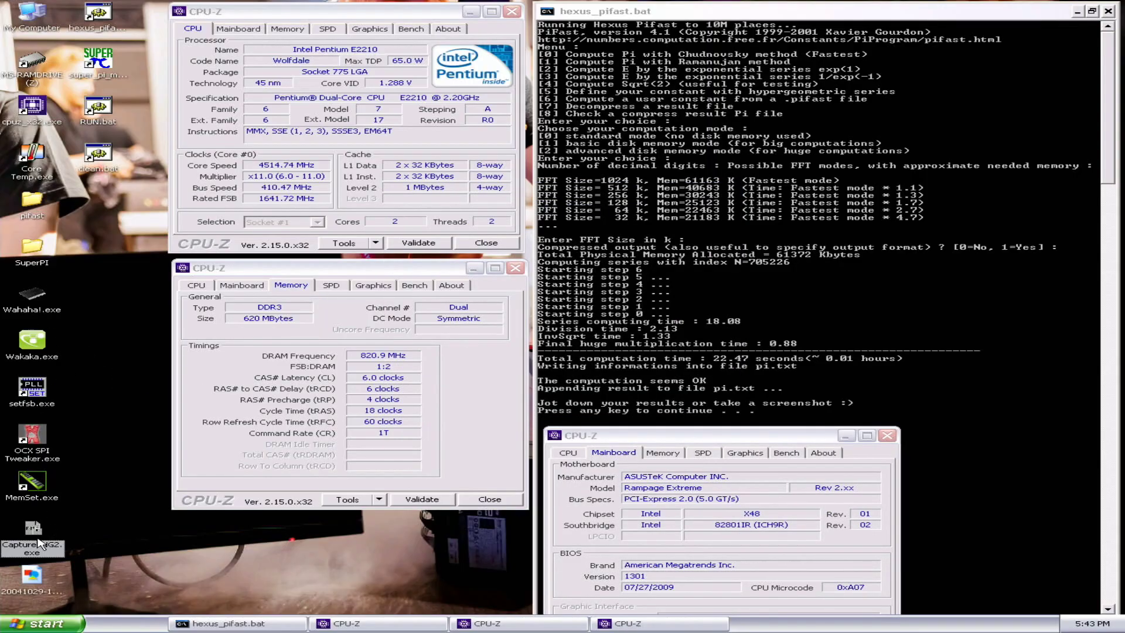
pyautogui.click(887, 436)
# - Dismiss the finished PiFast console and place Super PI at the top right
pyautogui.press('Return')
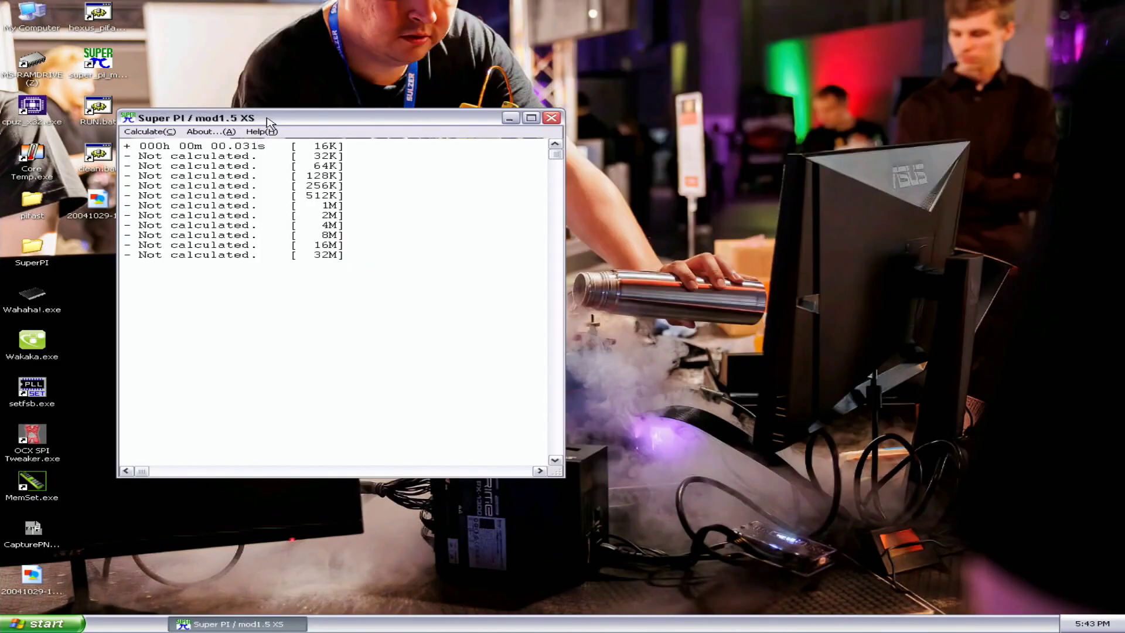
pyautogui.moveTo(270, 123); pyautogui.dragTo(701, 34)
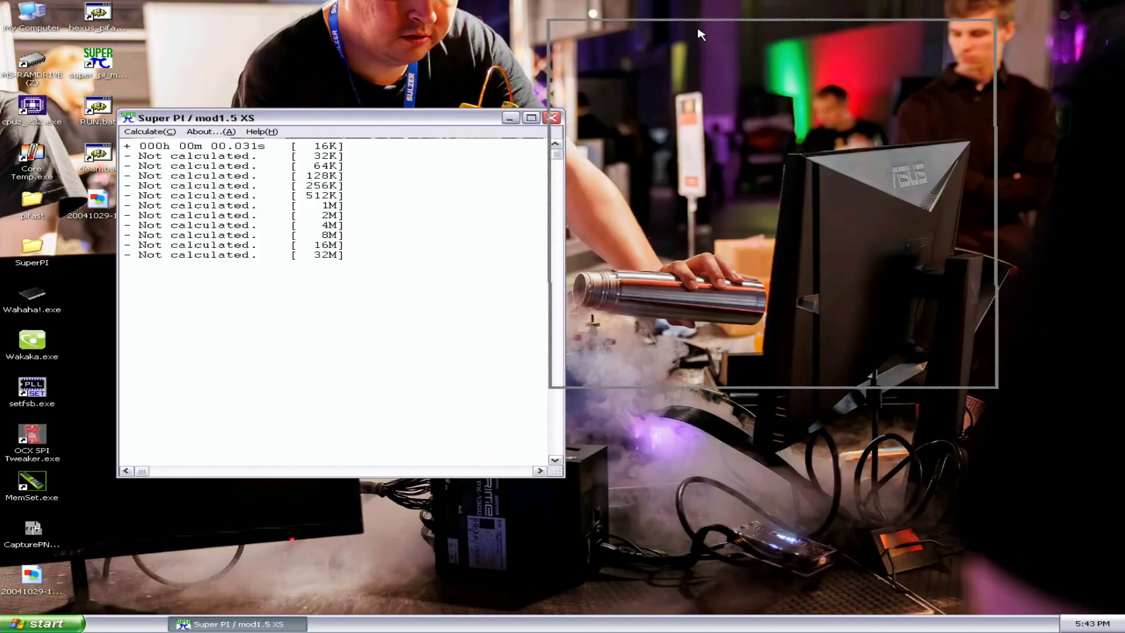
pyautogui.moveTo(701, 34); pyautogui.dragTo(712, 24)
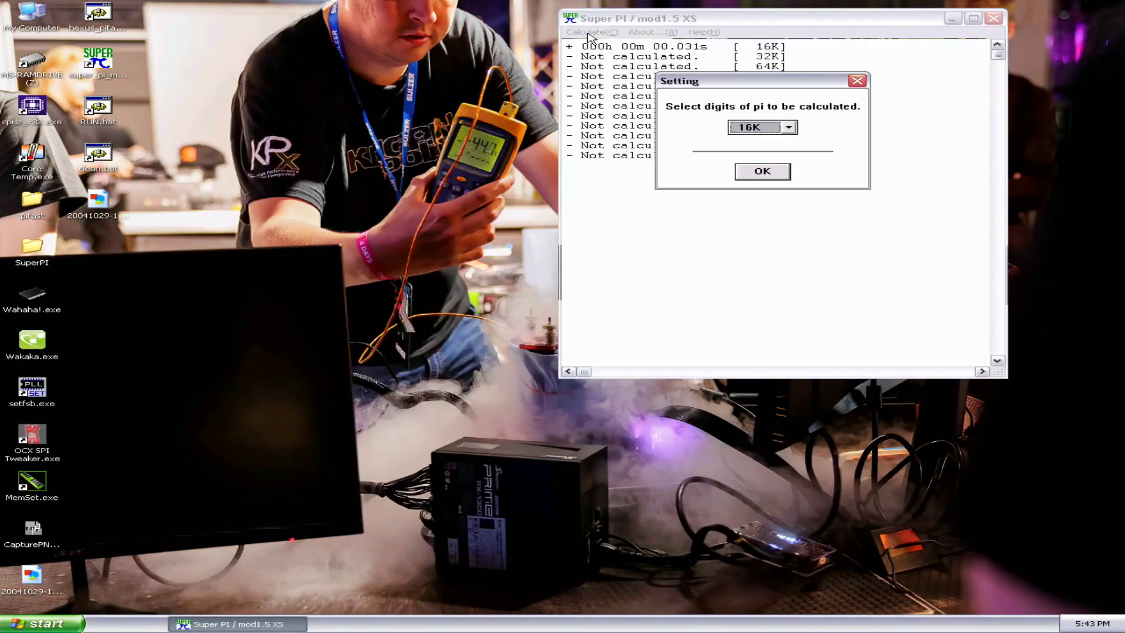
# - Run a 1M-digit Super PI calculation, which completes in 12.312s
pyautogui.click(760, 170)
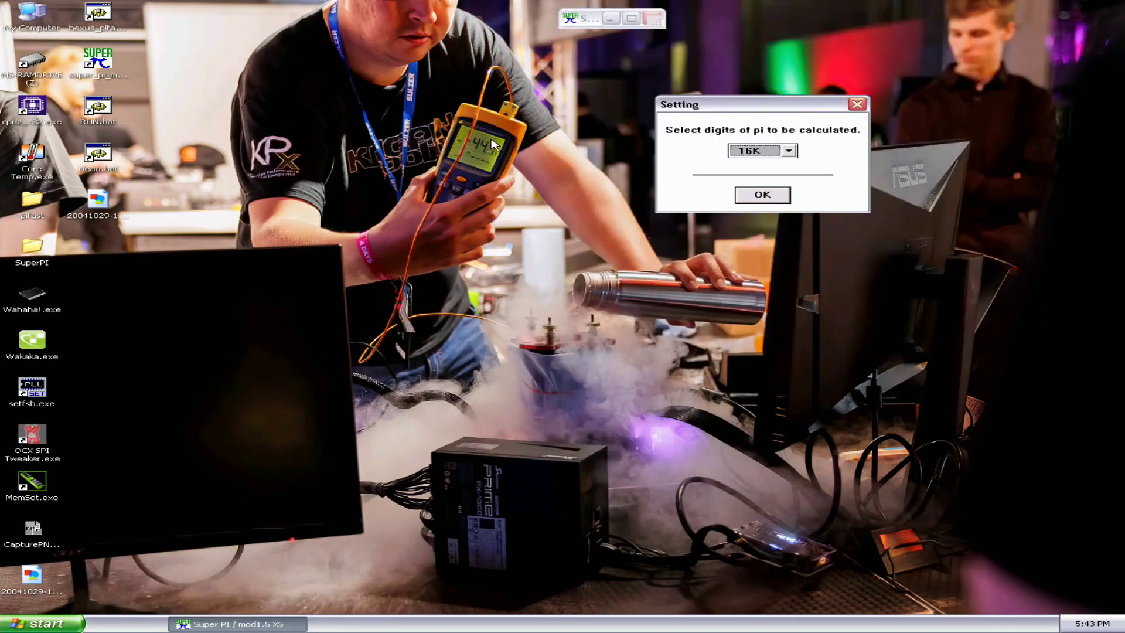
pyautogui.press('Down')
pyautogui.press('Down')
pyautogui.press('Down')
pyautogui.press('Down')
pyautogui.press('Down')
pyautogui.press('Down')
pyautogui.press('Return')
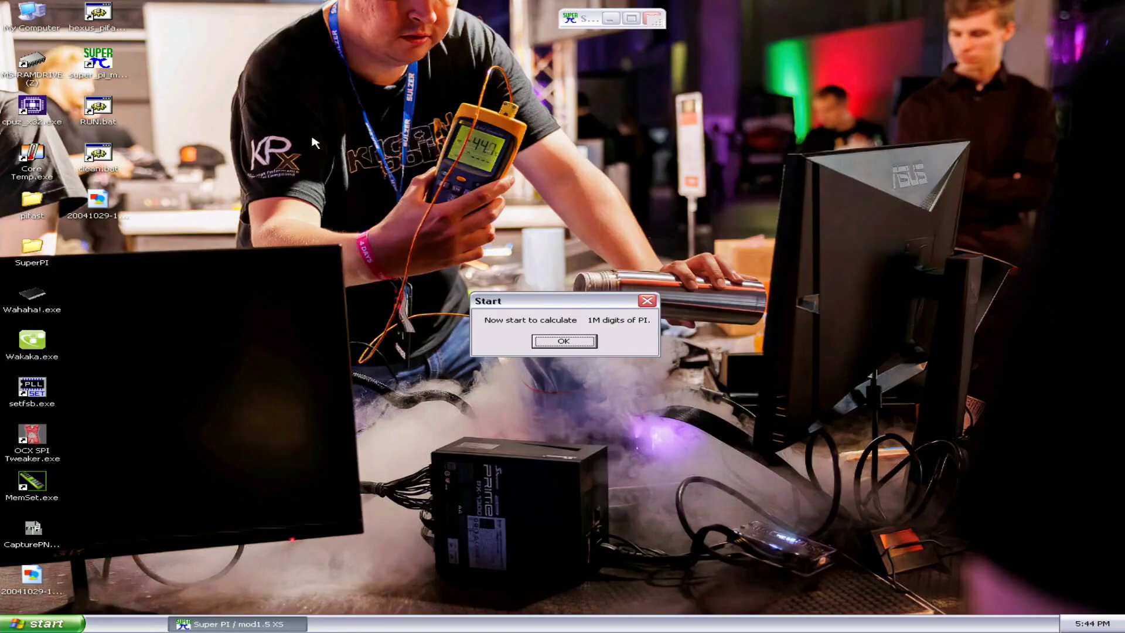
pyautogui.press('Return')
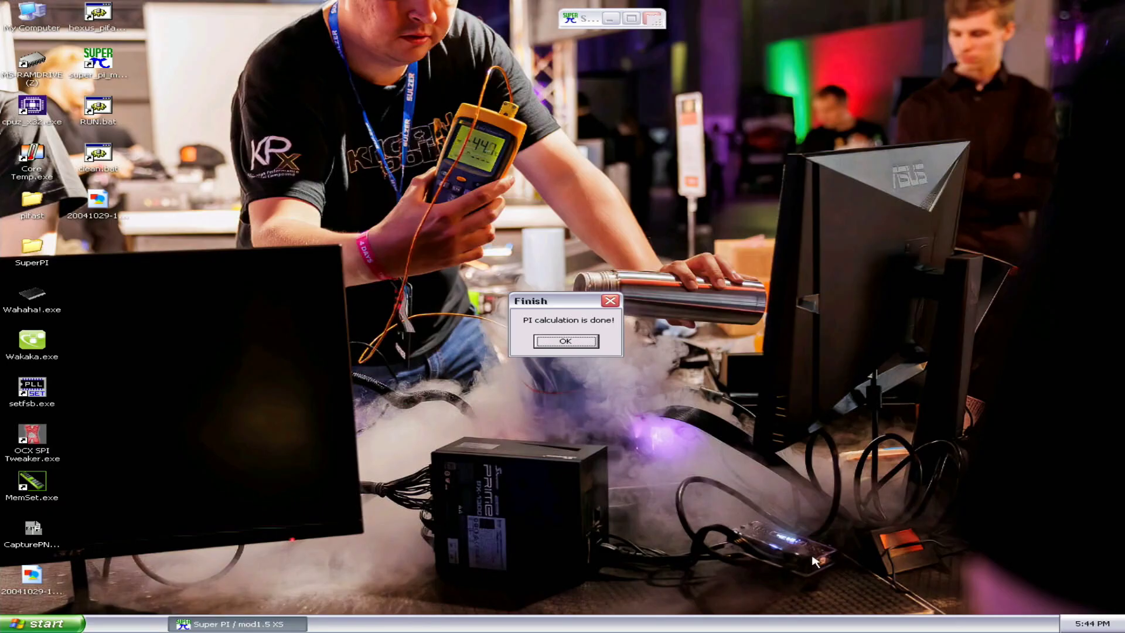
pyautogui.rightClick(696, 622)
# - Tile the windows vertically and open CPU-Z on the CPU tab at the upper left
pyautogui.click(736, 567)
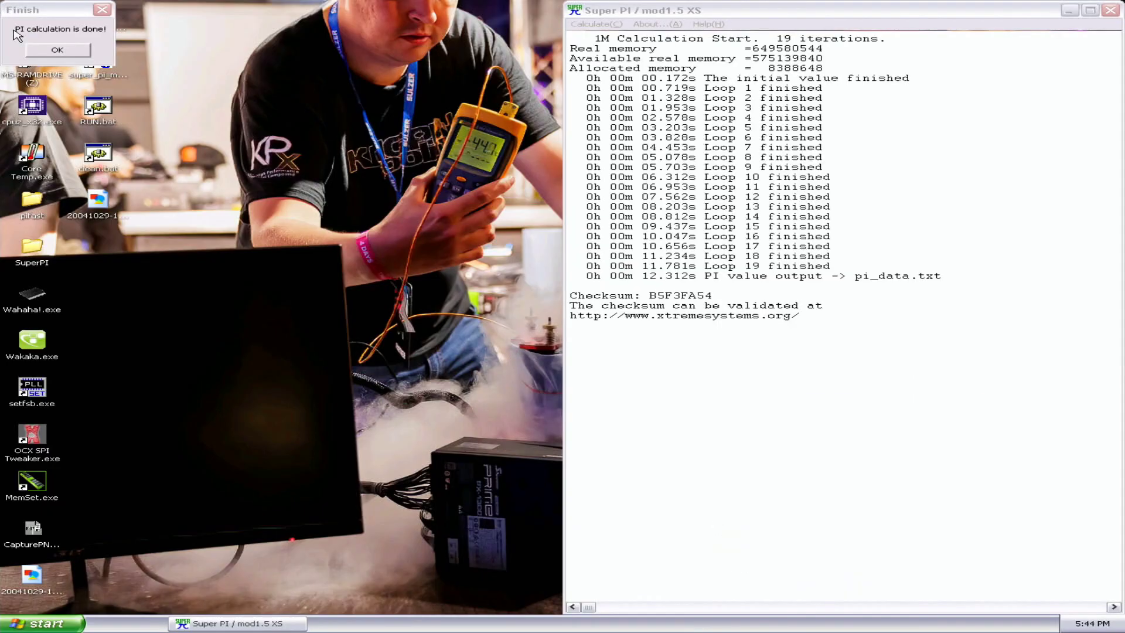
pyautogui.moveTo(19, 12); pyautogui.dragTo(976, 127)
pyautogui.doubleClick(31, 106)
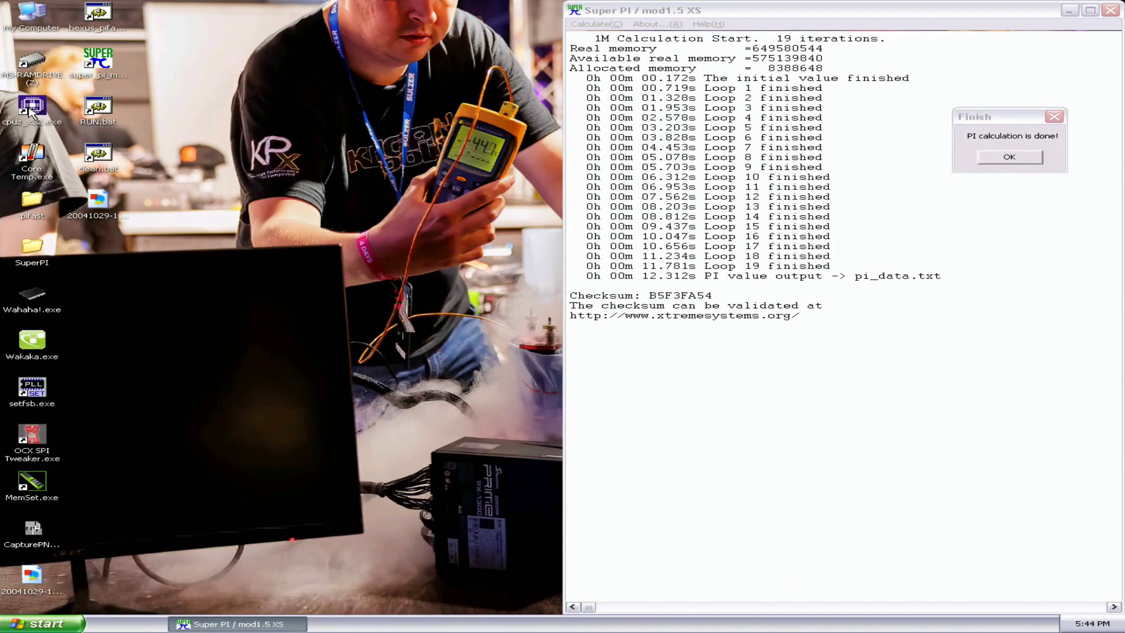
pyautogui.moveTo(553, 197); pyautogui.dragTo(373, 15)
# - Add Memory and Mainboard CPU-Z windows, then screenshot the 1M result with CapturePNG2
pyautogui.doubleClick(32, 105)
pyautogui.click(504, 208)
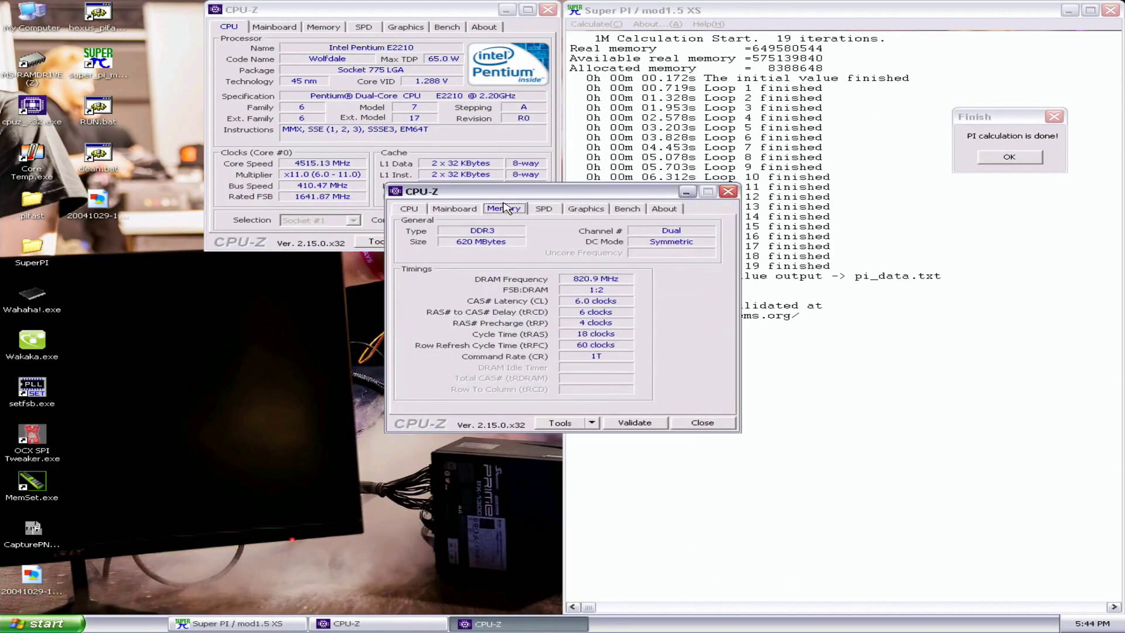
pyautogui.moveTo(503, 192); pyautogui.dragTo(322, 262)
pyautogui.doubleClick(32, 106)
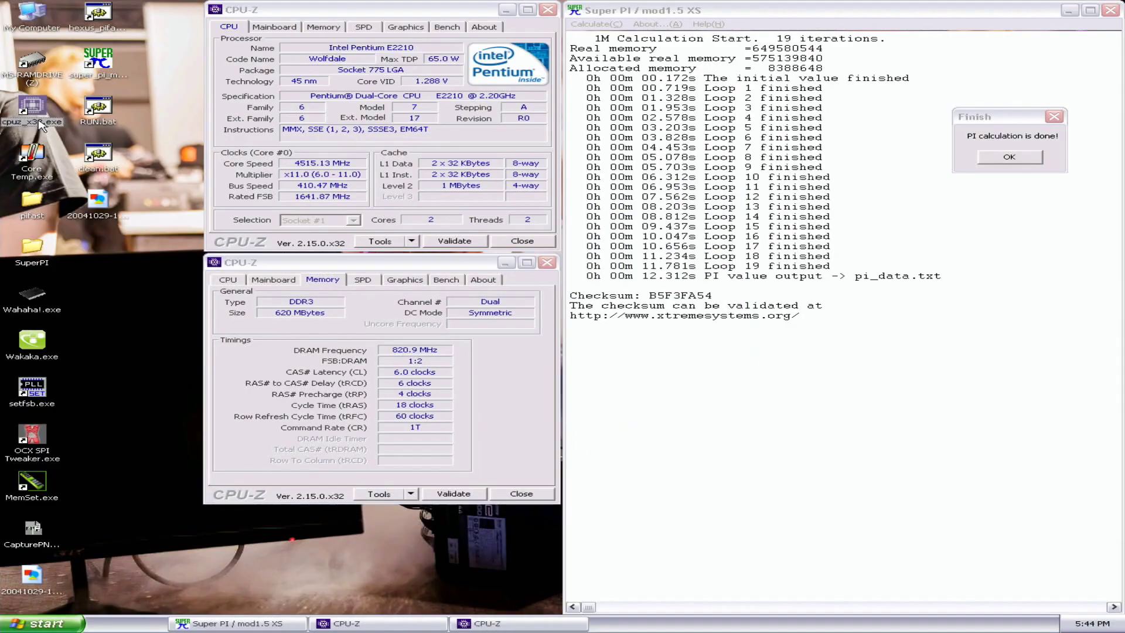
pyautogui.click(455, 209)
pyautogui.moveTo(472, 192); pyautogui.dragTo(661, 343)
pyautogui.doubleClick(33, 529)
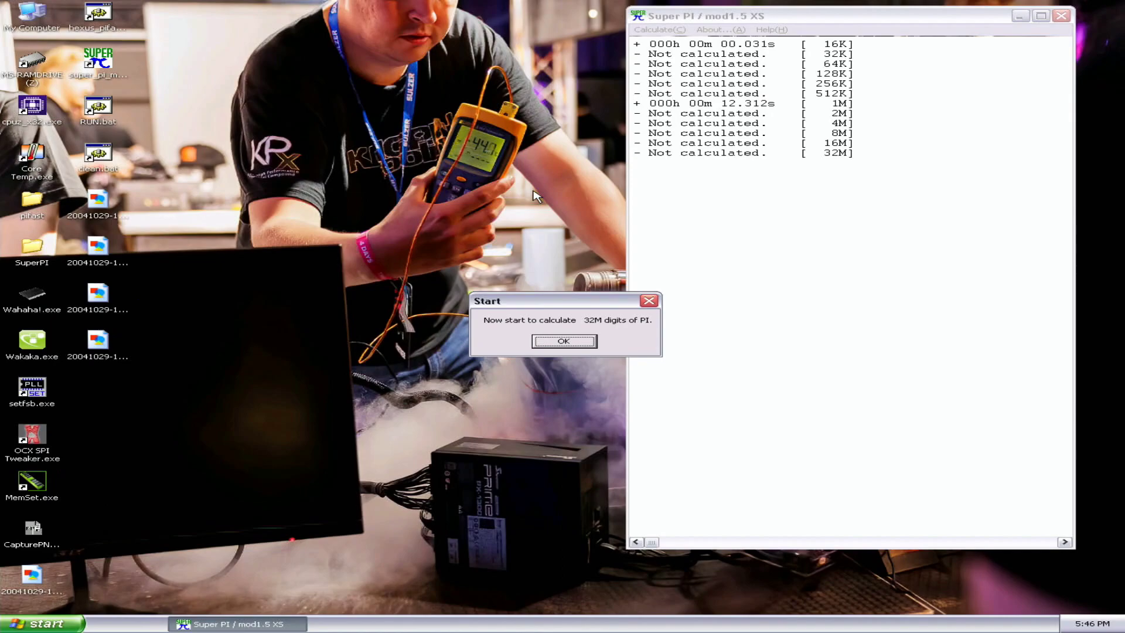
# - Start the 32M-digit Super PI run and let it finish in 10m 24.938s
pyautogui.press('Return')
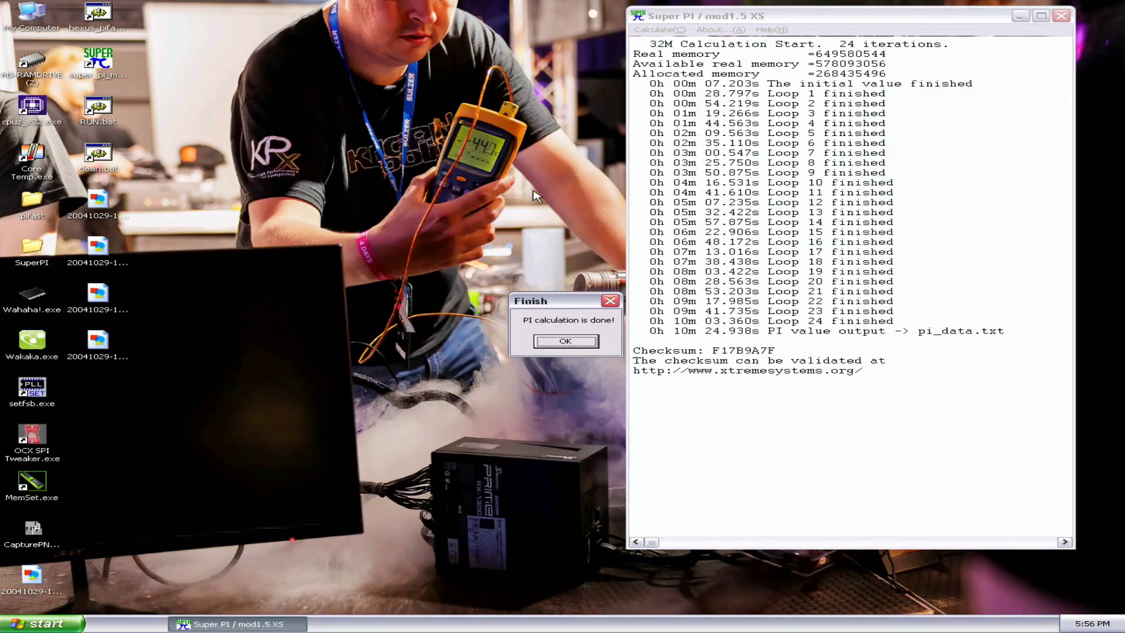
pyautogui.moveTo(582, 305); pyautogui.dragTo(1017, 196)
# - Arrange CPU-Z windows showing CPU and memory details beside the 32M SuperPI result, then capture a screenshot
pyautogui.moveTo(512, 186); pyautogui.dragTo(392, 10)
pyautogui.doubleClick(32, 107)
pyautogui.click(503, 209)
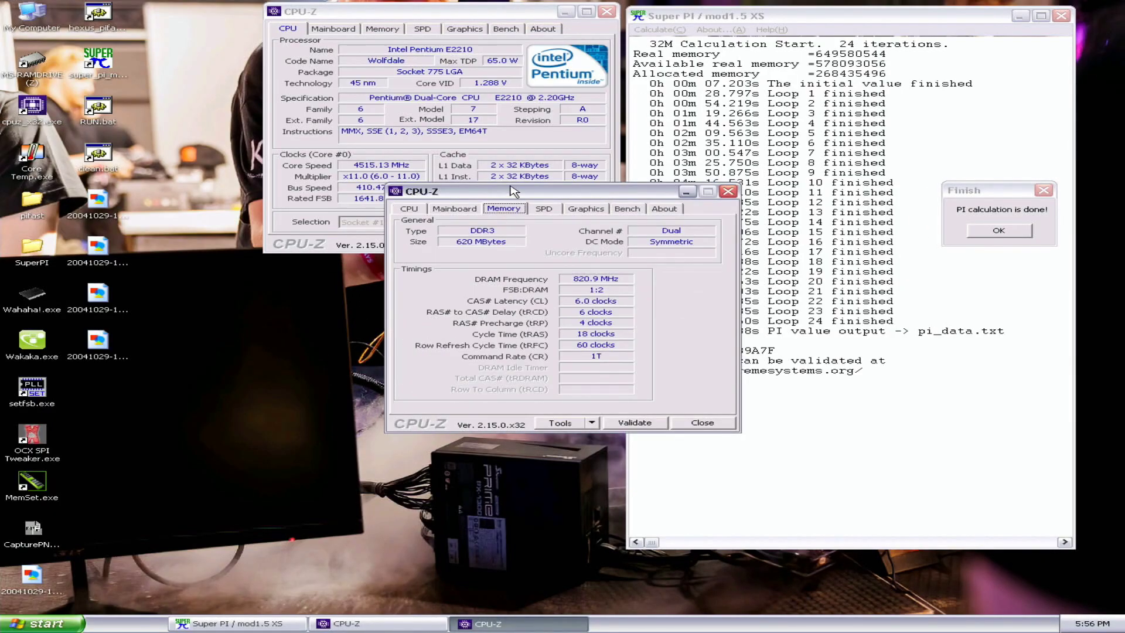
pyautogui.moveTo(498, 191); pyautogui.dragTo(380, 262)
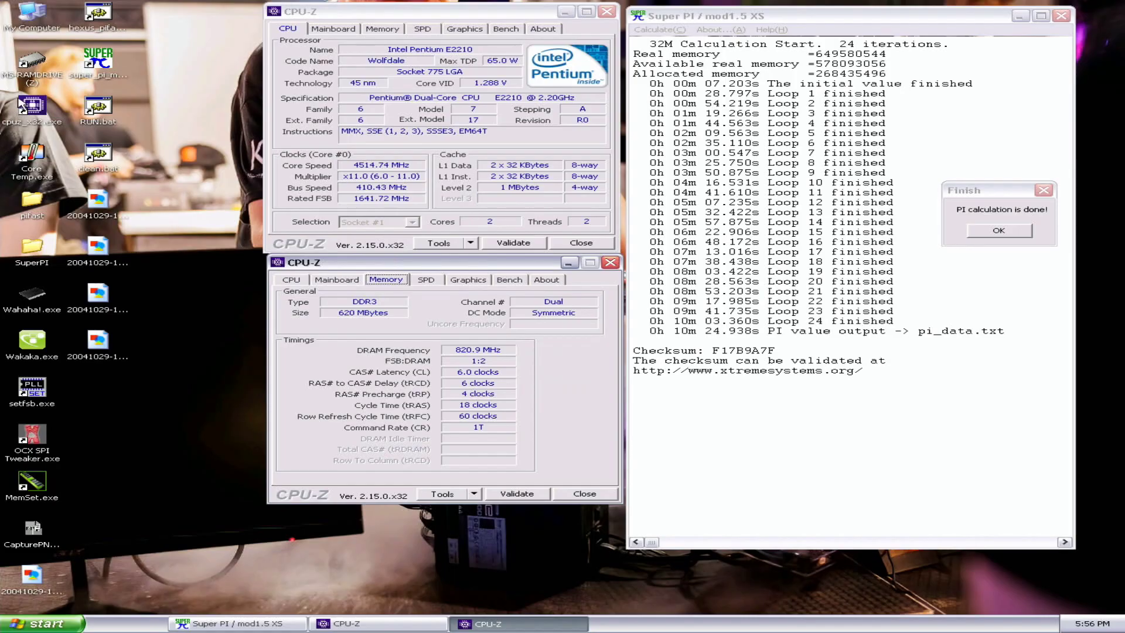
pyautogui.click(23, 104)
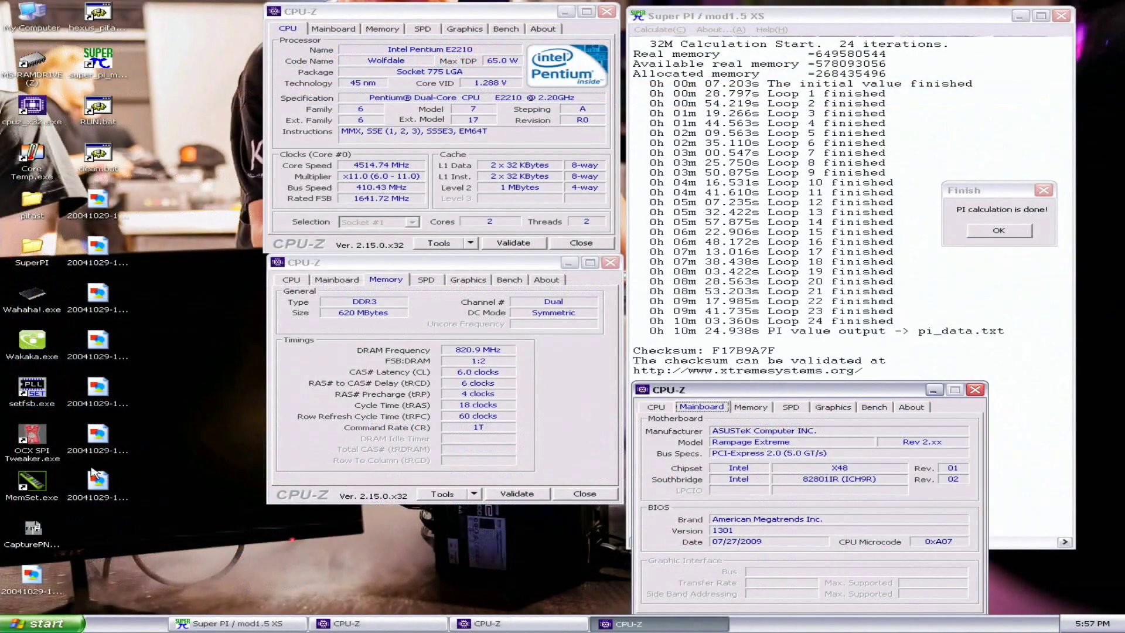
pyautogui.click(42, 531)
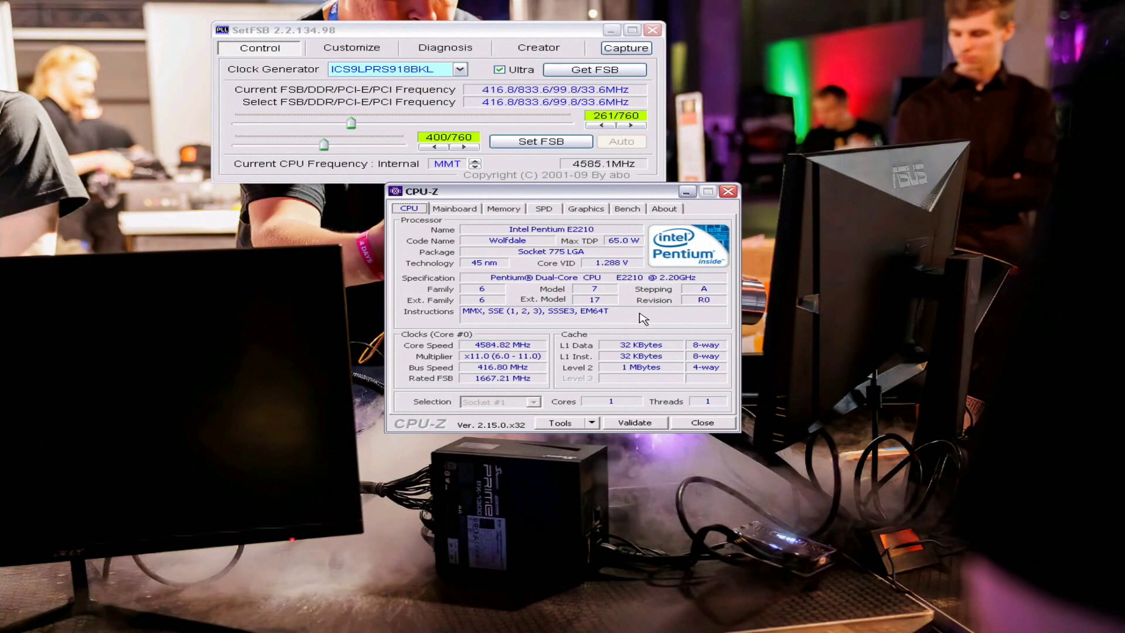
# - Raise the FSB to 418.4 MHz, then 420.0 MHz, checking the clock in CPU-Z
pyautogui.click(629, 125)
pyautogui.click(629, 125)
pyautogui.click(554, 142)
pyautogui.click(647, 331)
pyautogui.click(633, 126)
pyautogui.click(634, 126)
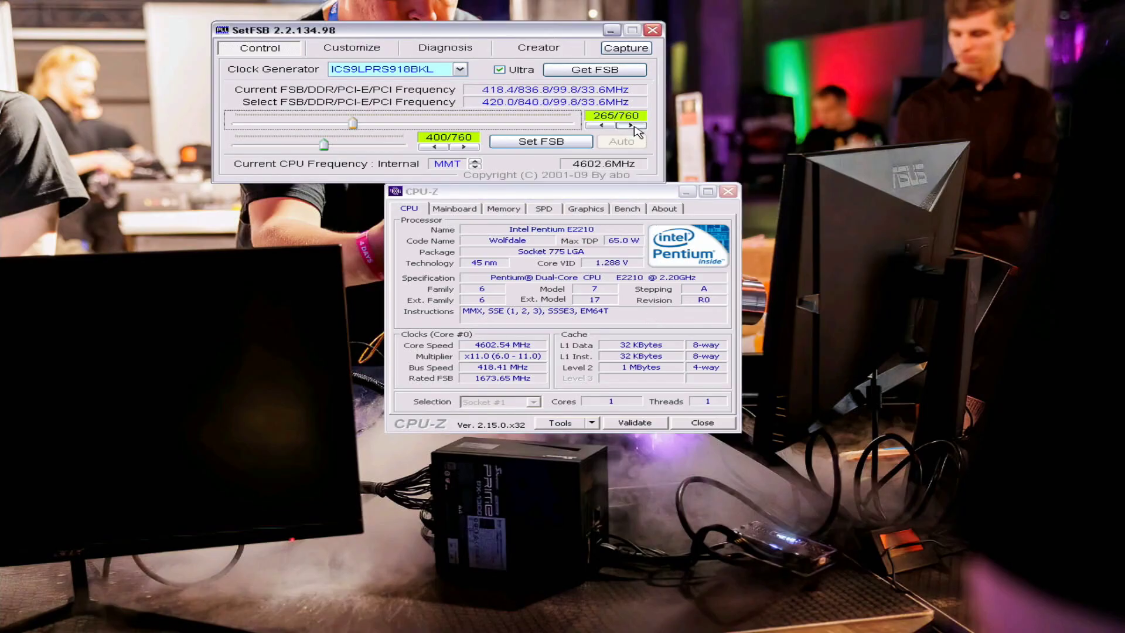
pyautogui.click(548, 144)
pyautogui.click(653, 311)
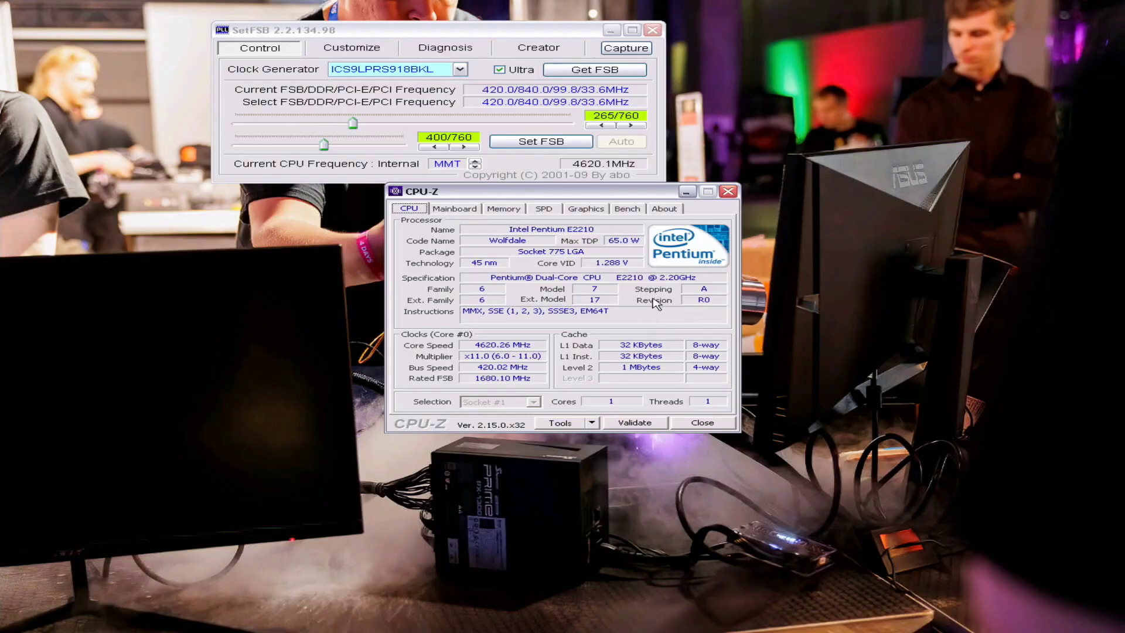
# - Apply 422.4 MHz FSB, confirm 4646.25 MHz in CPU-Z, then apply 424.0 MHz
pyautogui.click(631, 125)
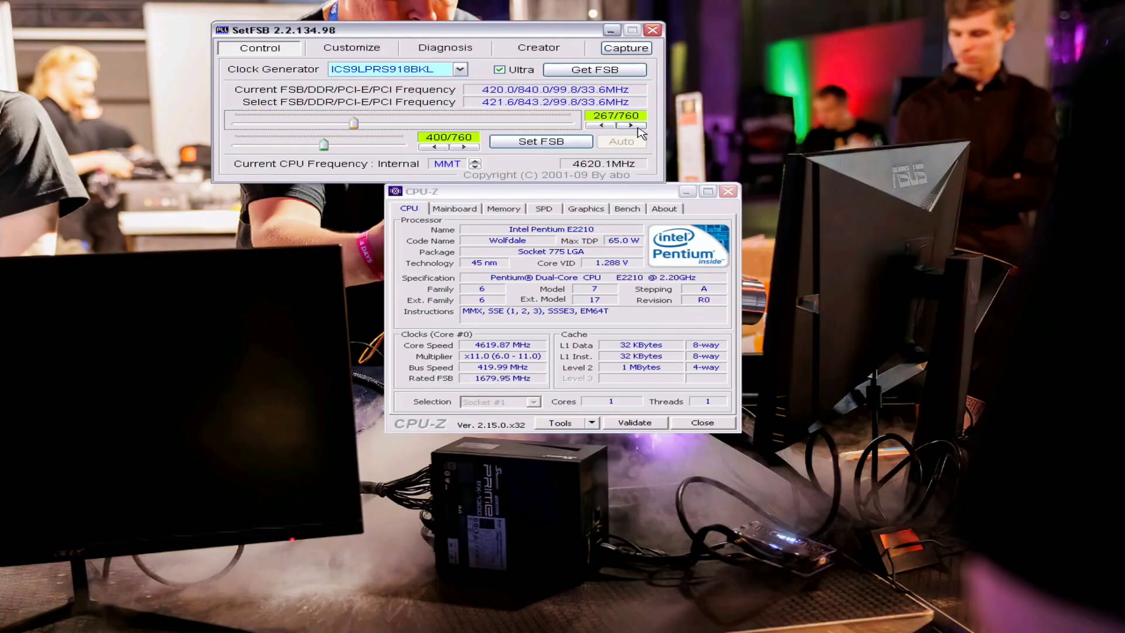
pyautogui.doubleClick(630, 125)
pyautogui.click(580, 142)
pyautogui.click(678, 320)
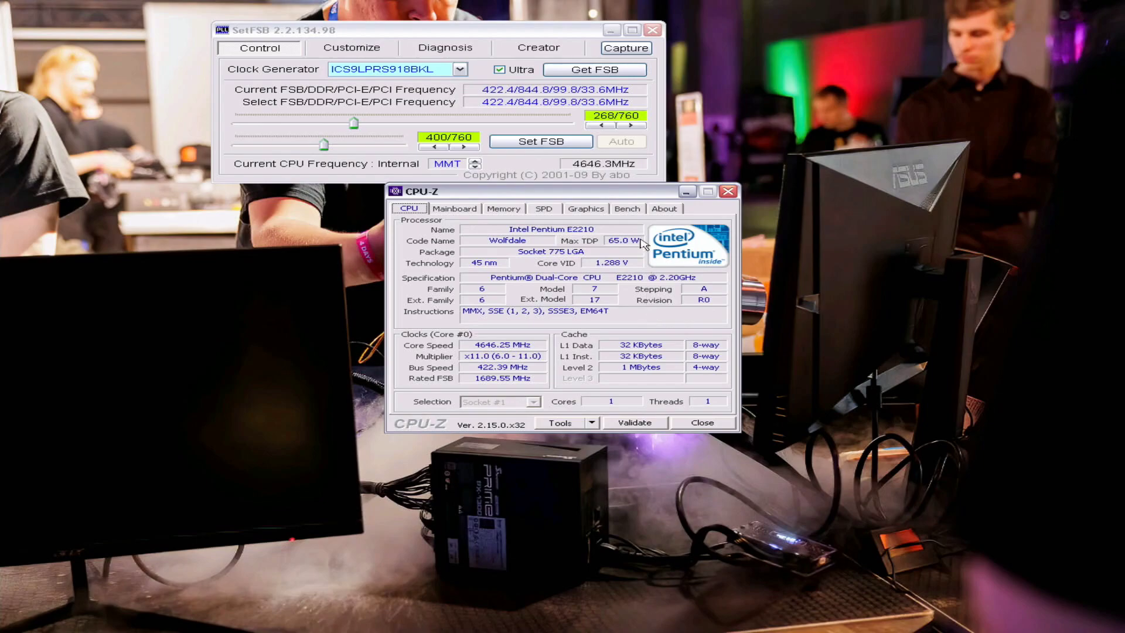
pyautogui.click(630, 125)
pyautogui.click(631, 126)
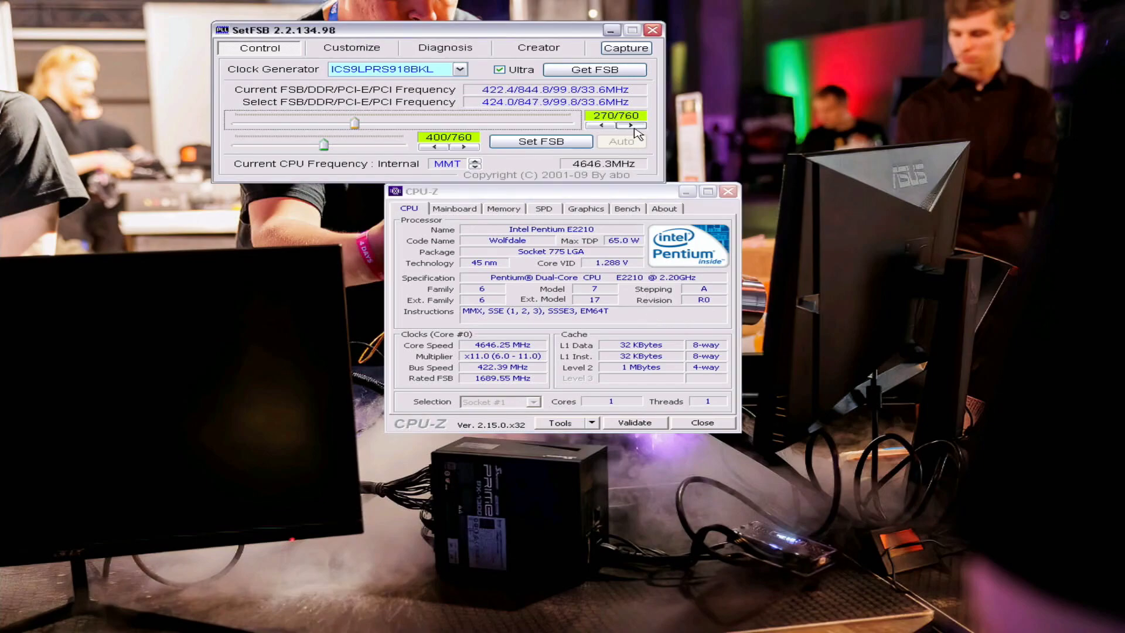
pyautogui.click(569, 144)
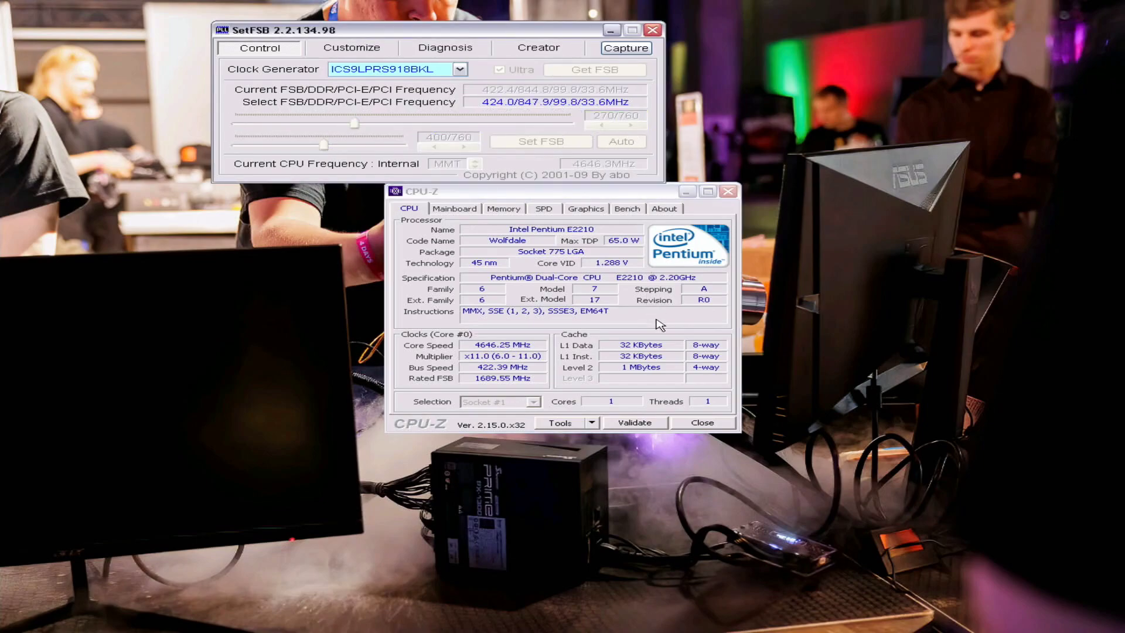